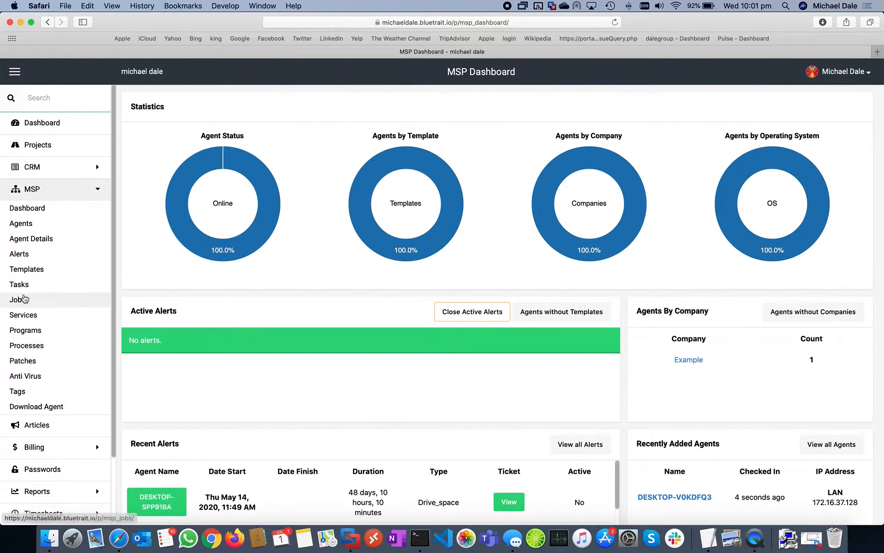
Step: Start a new MSP task in a separate tab, named Download ScreenConnect, with the type Download file from URL
left_click(30, 287)
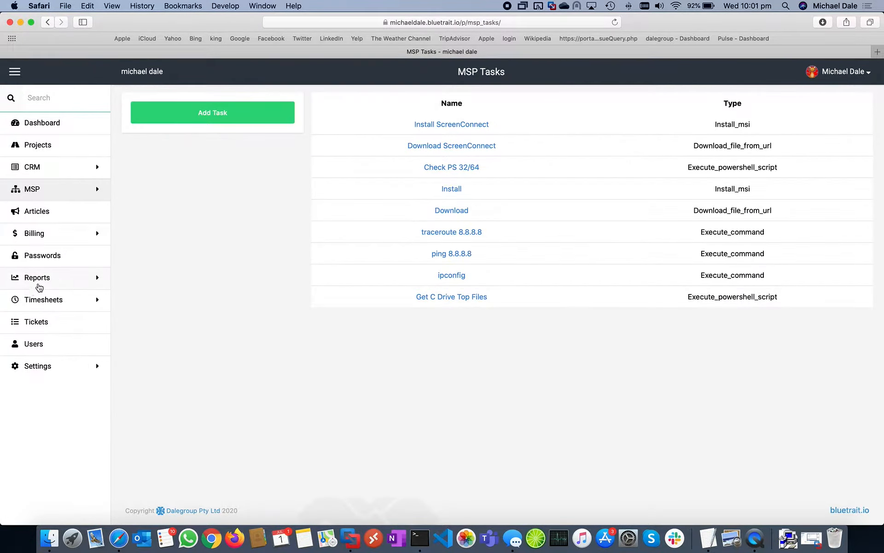
left_click(255, 120, "super")
left_click(640, 54)
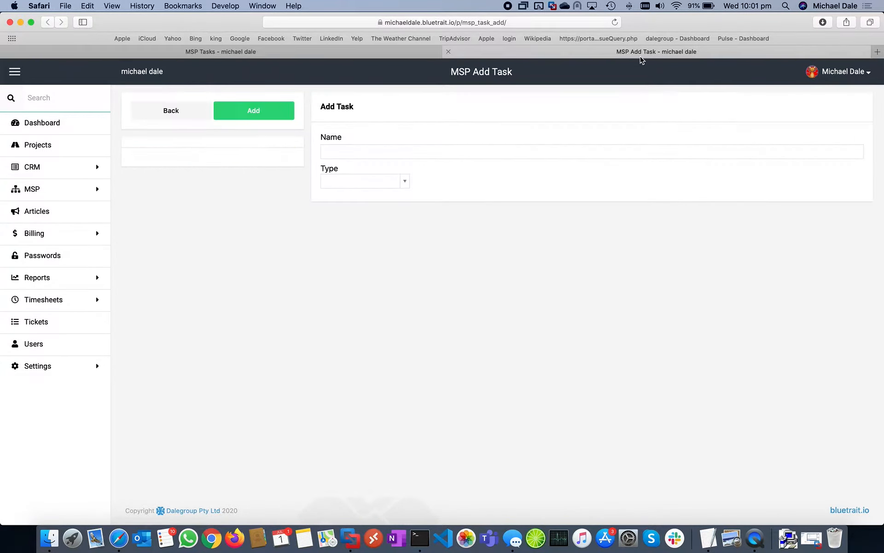
left_click(380, 148)
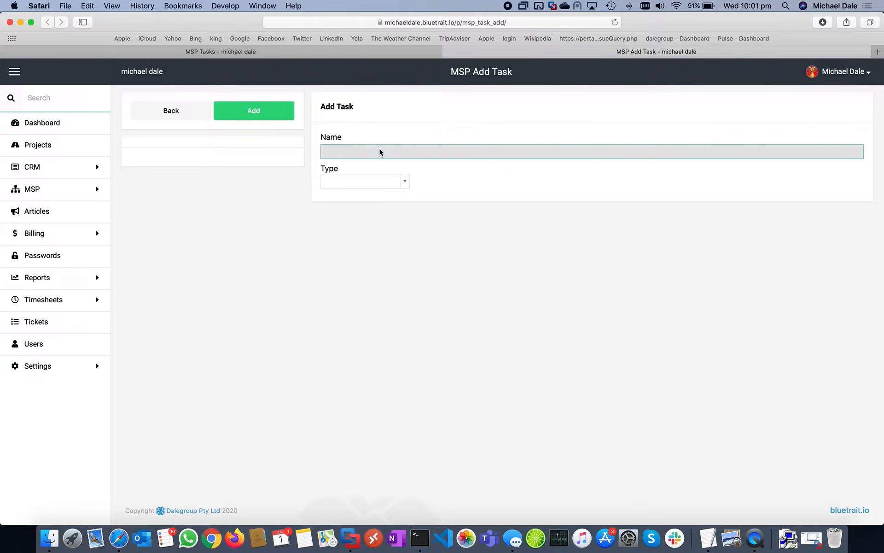
type("Download ScreenConnect")
left_click(346, 182)
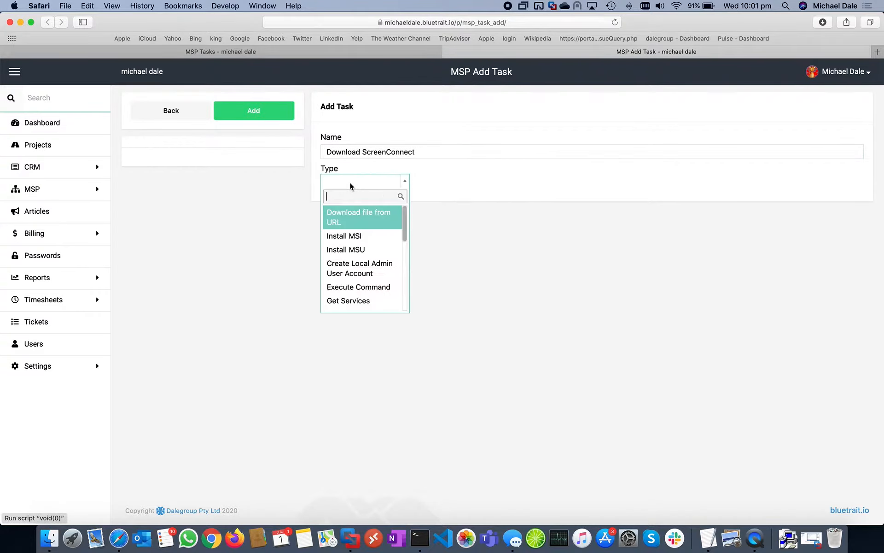
left_click(353, 221)
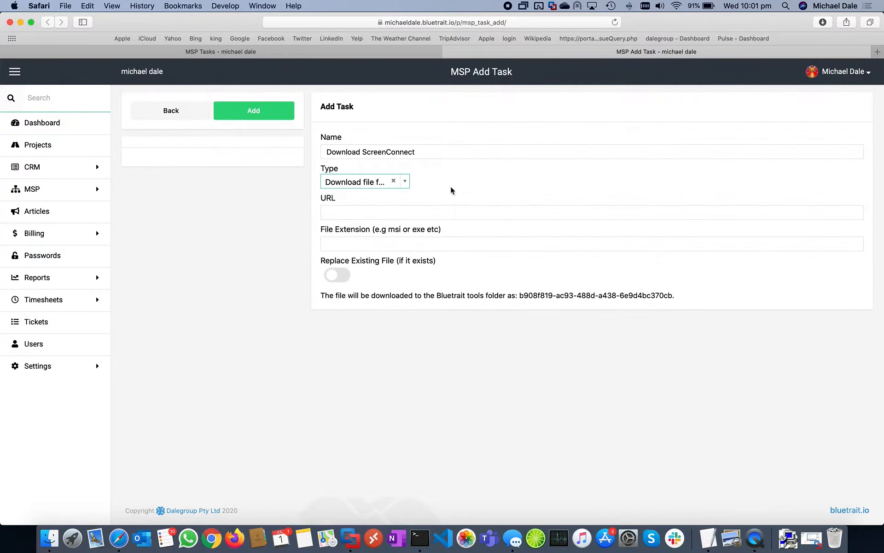
Step: Copy the ConnectWiseControl.ClientSetup.msi URL from the existing Download ScreenConnect task into the new task's URL
left_click(308, 50)
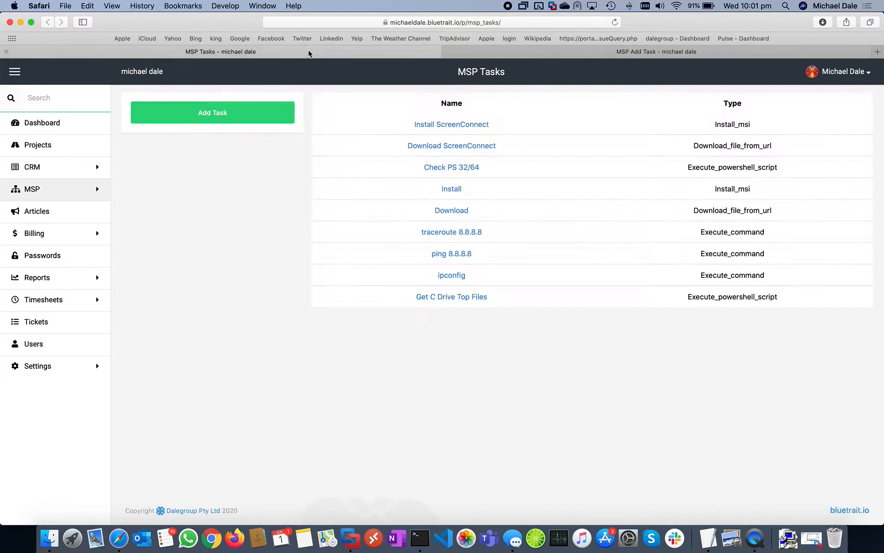
left_click(463, 145)
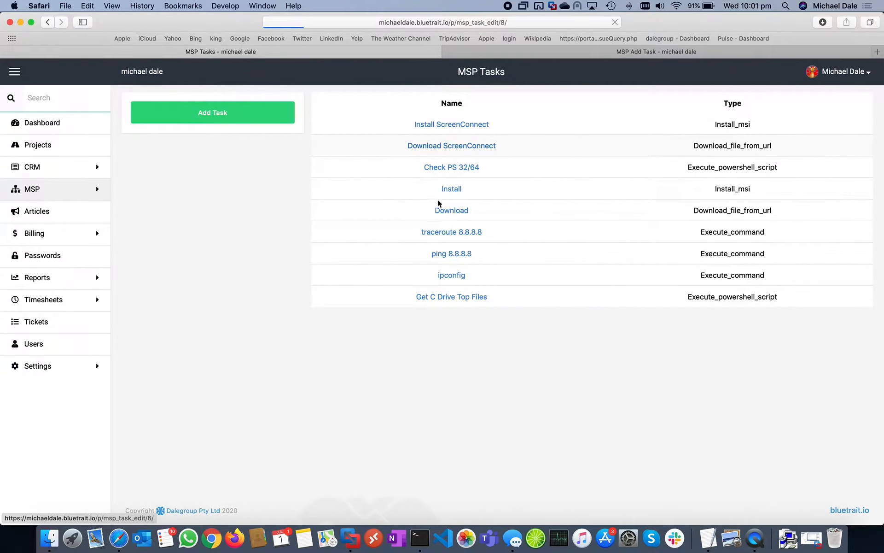
triple_click(414, 239)
key("super+c")
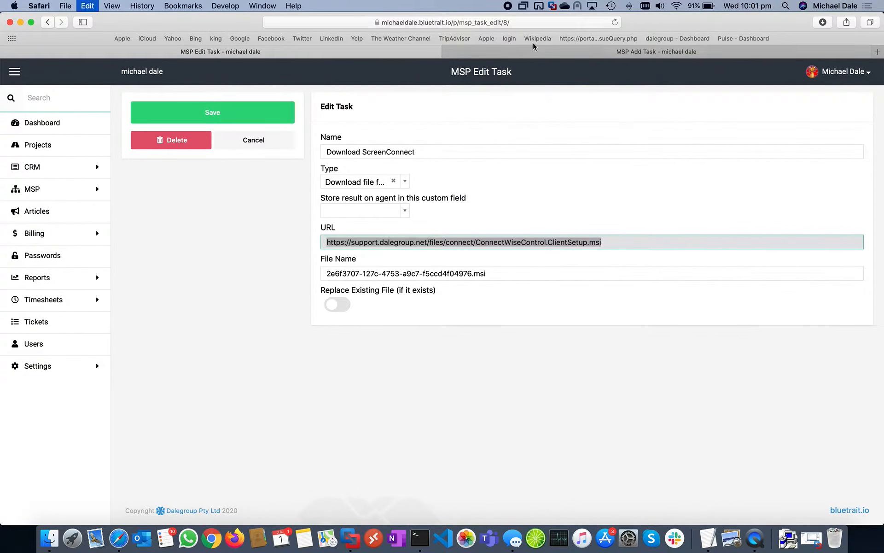
left_click(525, 52)
left_click(365, 212)
key("super+v")
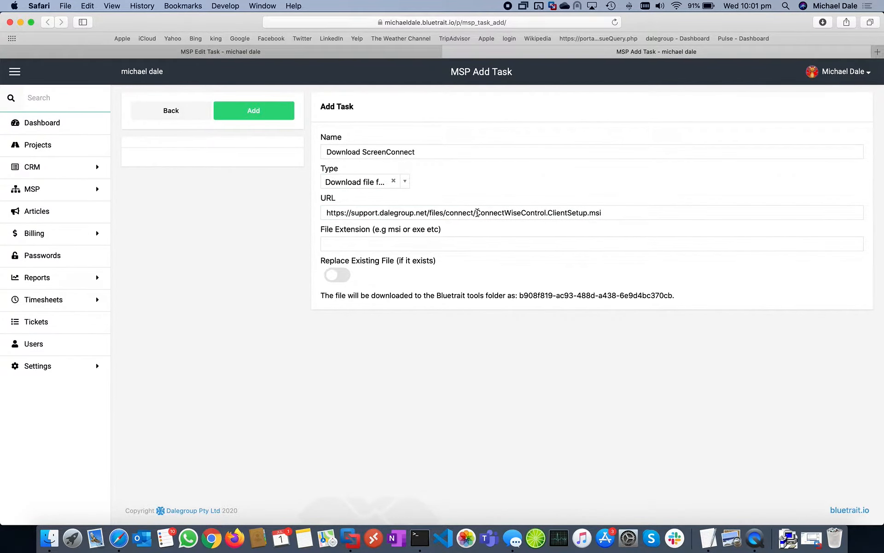
Step: Set the new task's file extension to msi and copy the generated download file name
left_click_drag(477, 212, 615, 212)
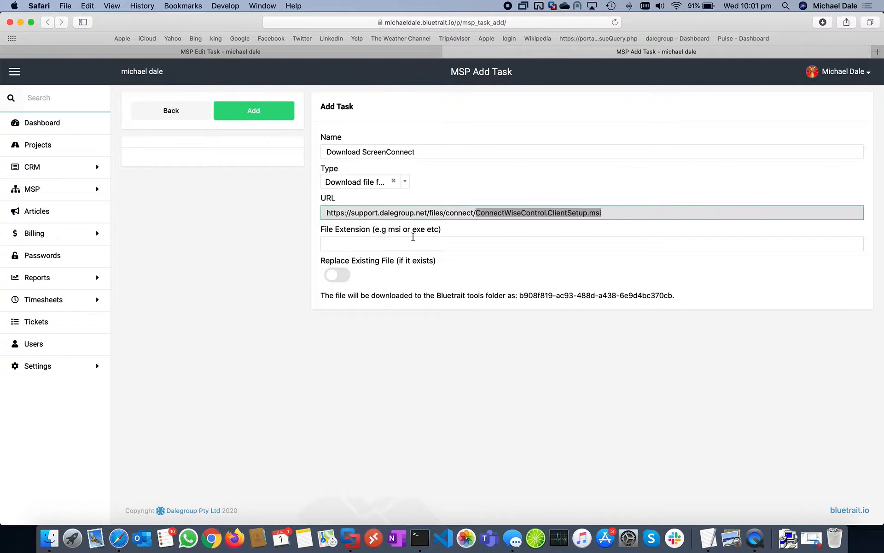
left_click(306, 225)
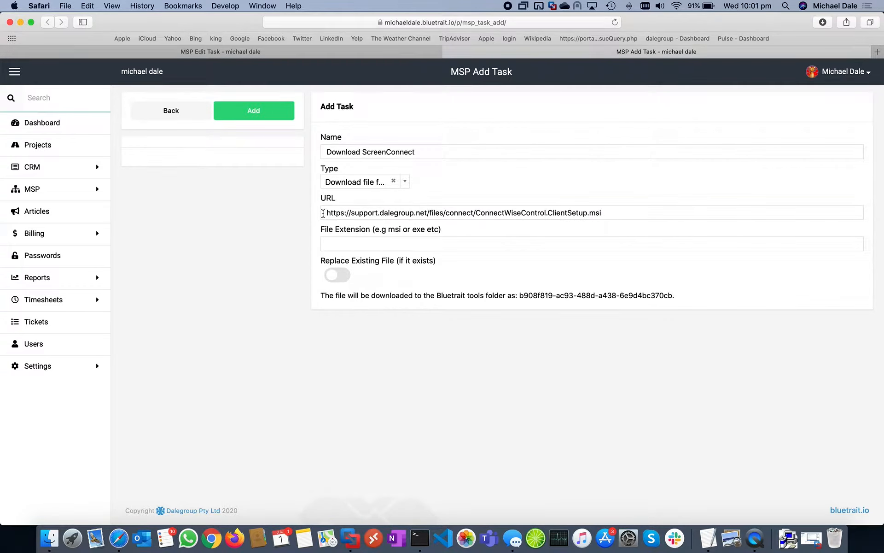
left_click_drag(323, 213, 622, 210)
left_click(457, 240)
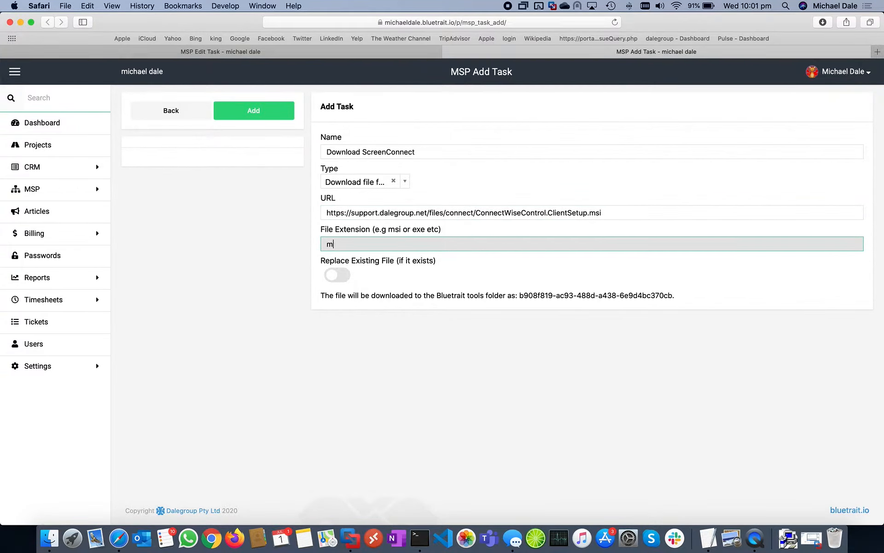
left_click(546, 327)
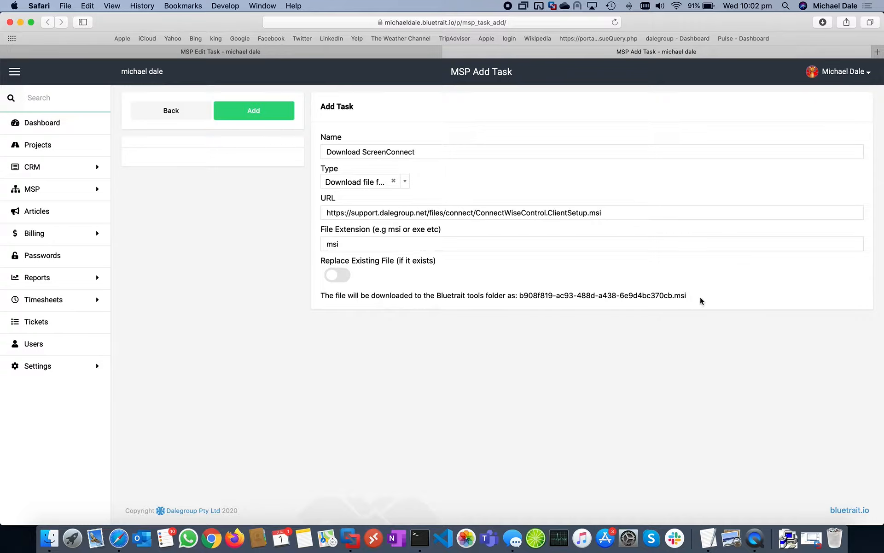
left_click_drag(700, 297, 519, 297)
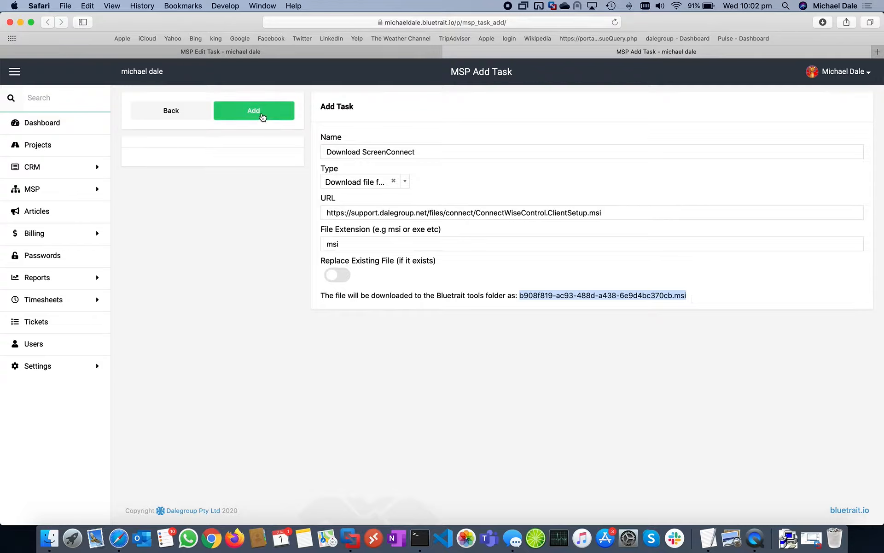
Step: Rename the new task as Download ScreenConnect Temp and add it to the task list
left_click(451, 156)
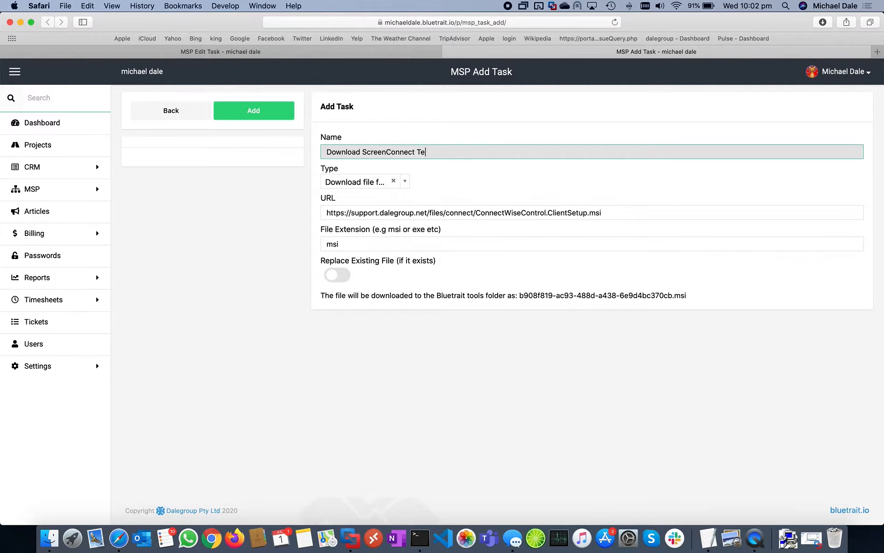
type("mp")
left_click(256, 110)
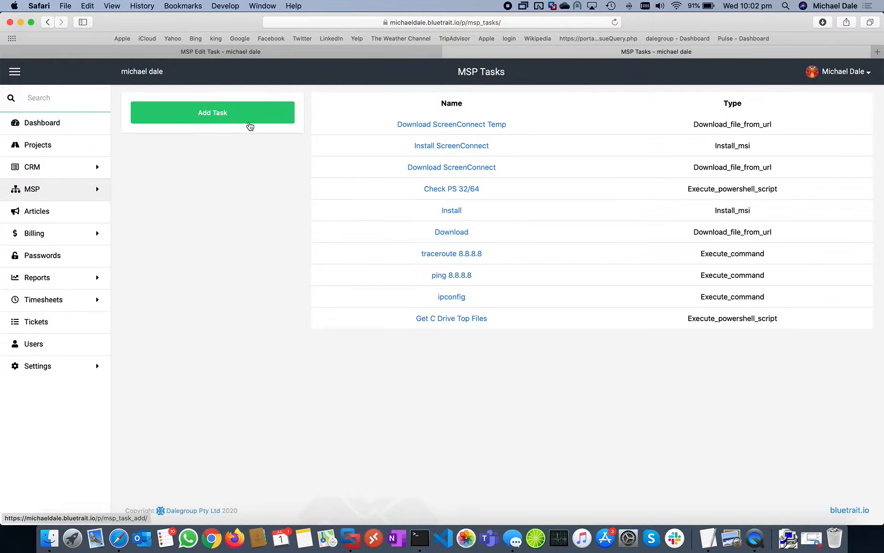
Step: Start another MSP task named Install ScreenConnect with the type Install MSI
left_click(251, 125)
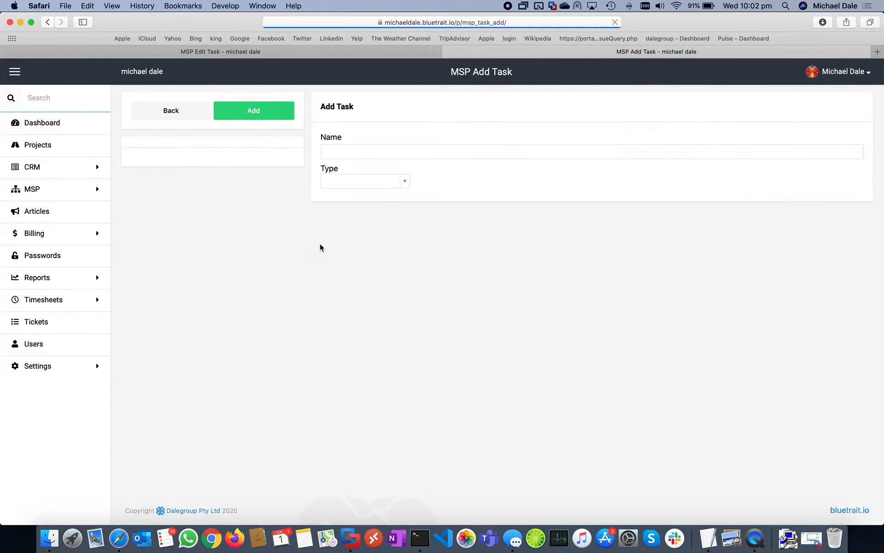
left_click(408, 152)
type("In")
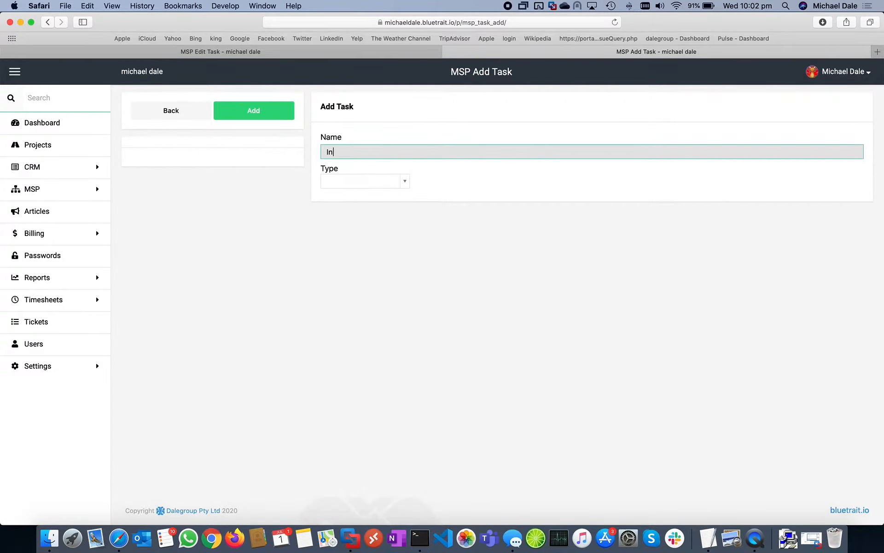
type("stall ScreenConnect")
left_click(375, 181)
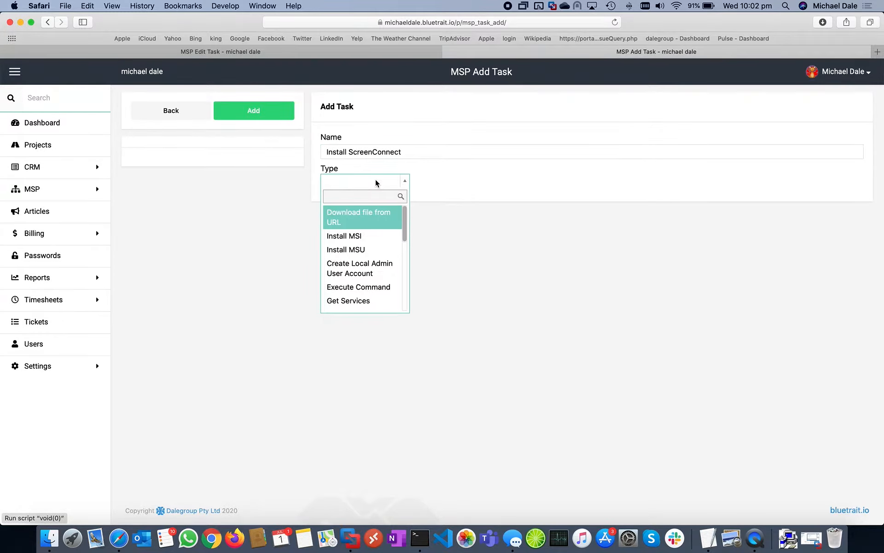
left_click(349, 237)
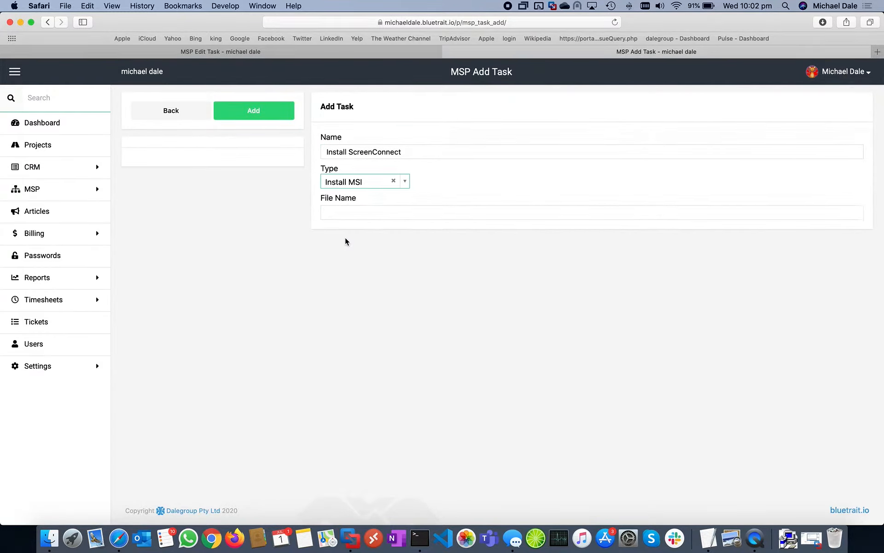
Step: Set the install task's file name to b908f819-ac93-488d-a438-6e9d4bc370cb.msi and add the task
left_click(359, 214)
type("b908f819-ac93-483d-a438-6e9d4bc370cb.msi")
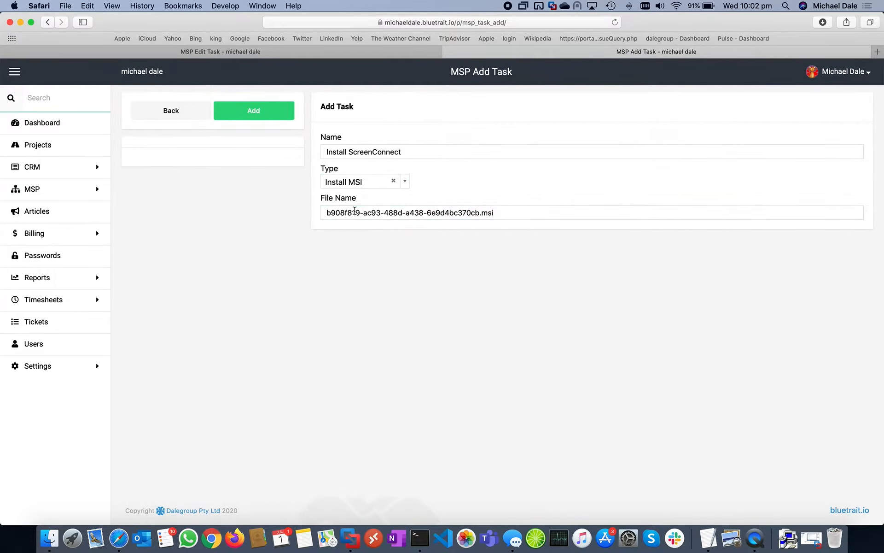
left_click_drag(326, 213, 509, 217)
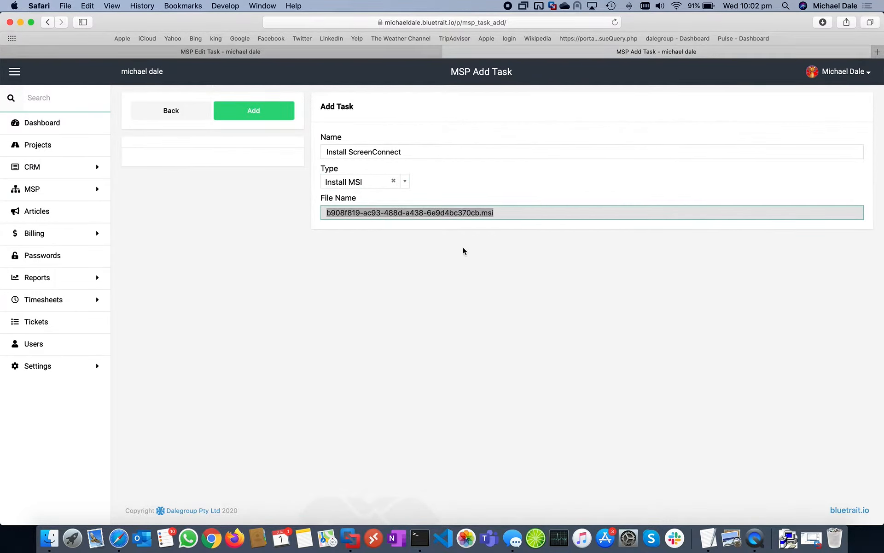
left_click(352, 225)
left_click_drag(325, 212, 529, 214)
left_click(434, 297)
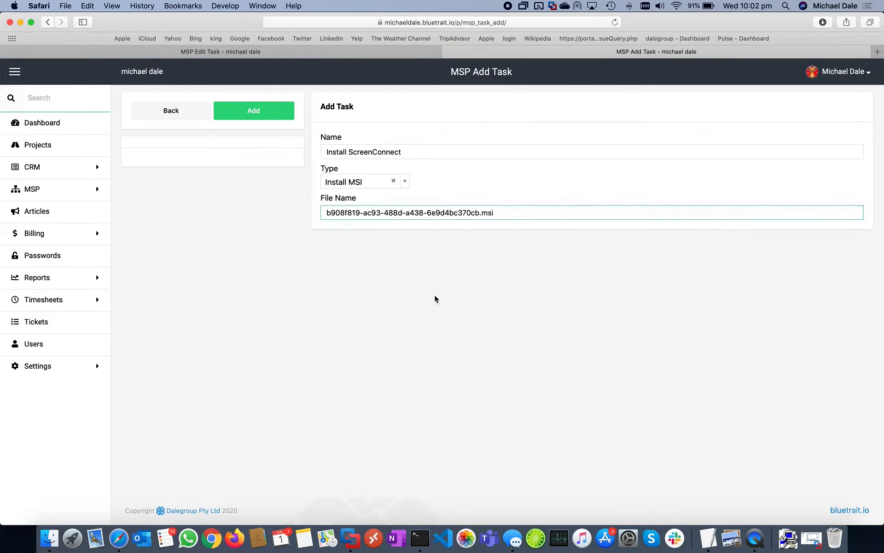
left_click(278, 115)
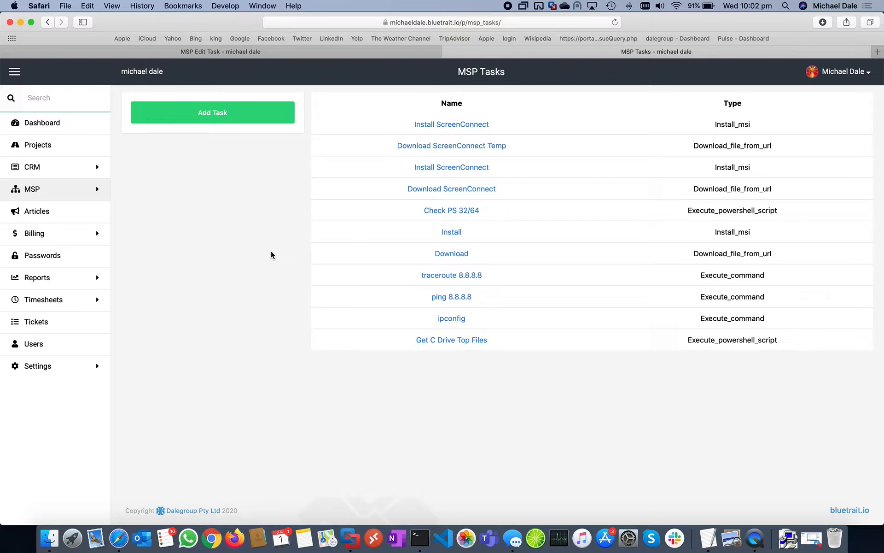
Step: Start a new MSP job named Download & Install ScreenConnect
left_click(38, 190)
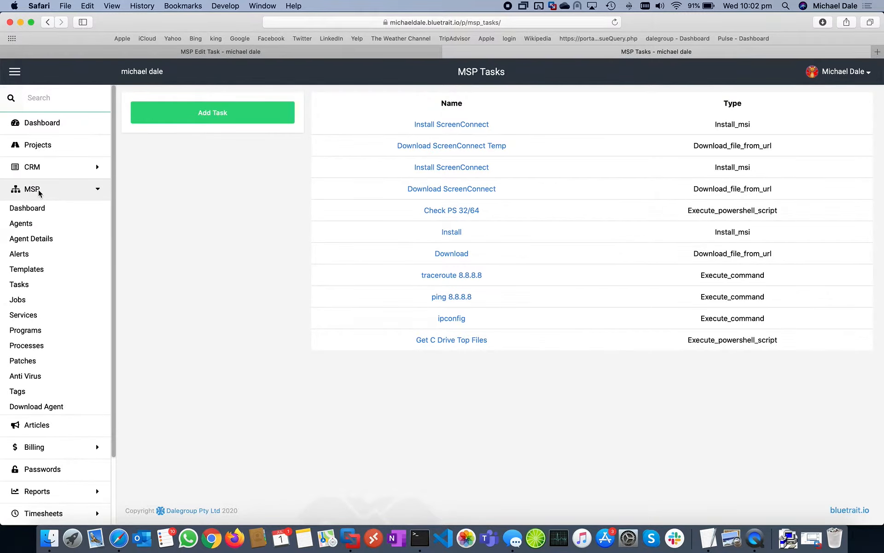
left_click(21, 300)
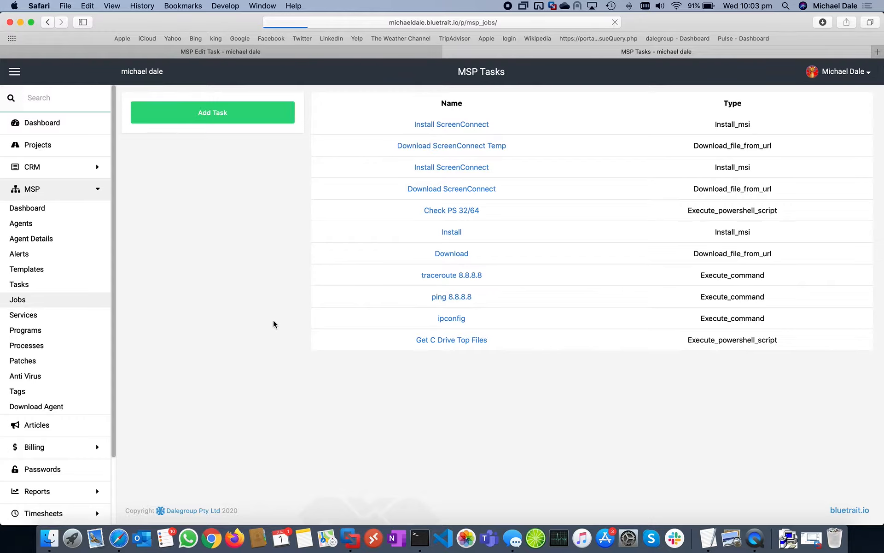
left_click(202, 114)
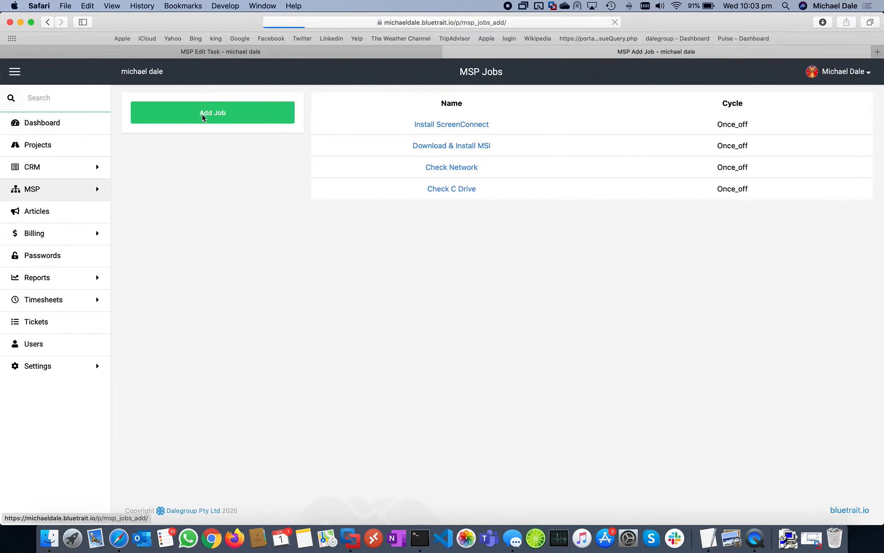
left_click(347, 154)
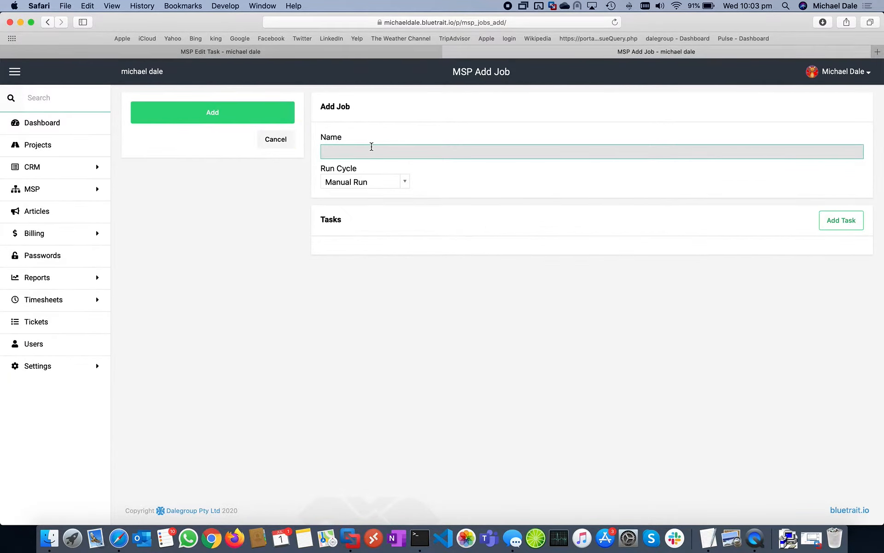
type("Download & Install ScreenConnect")
Step: Add two tasks to the job: Download ScreenConnect Temp first, then the newest Install ScreenConnect task
left_click(821, 224)
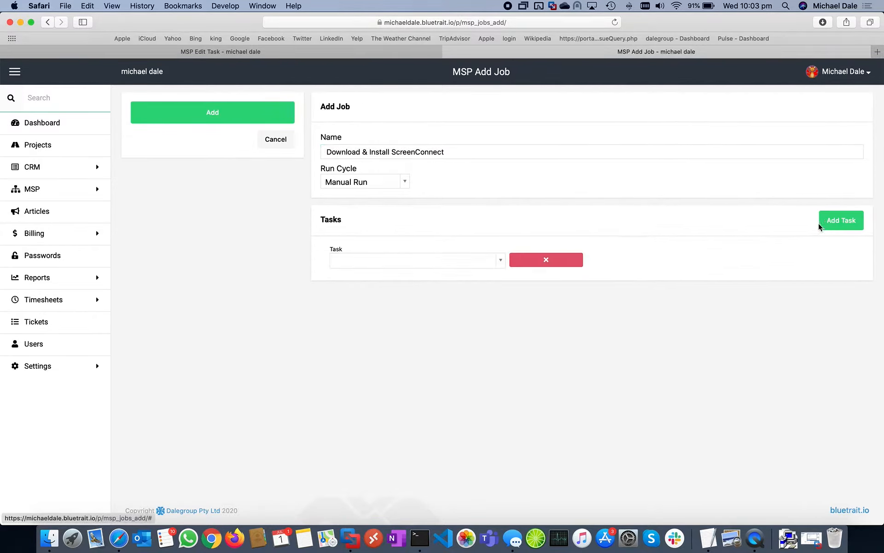
left_click(834, 229)
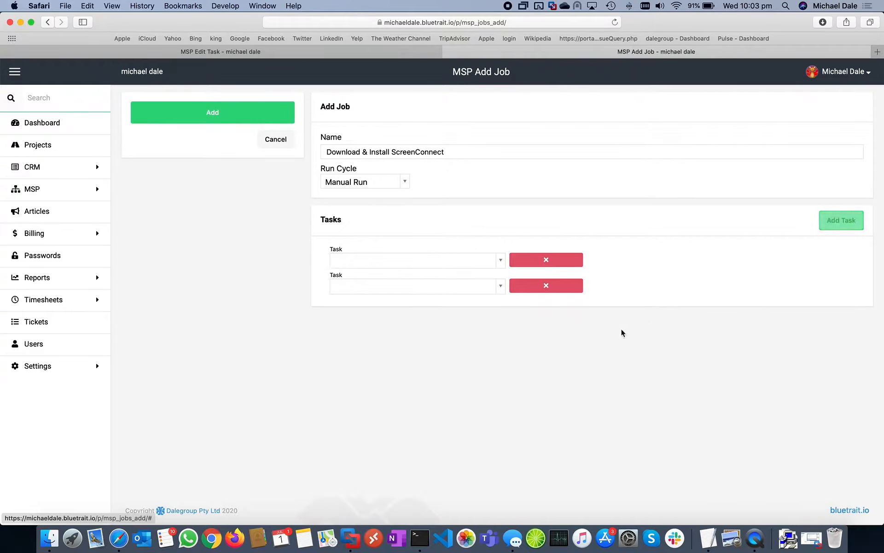
left_click(409, 261)
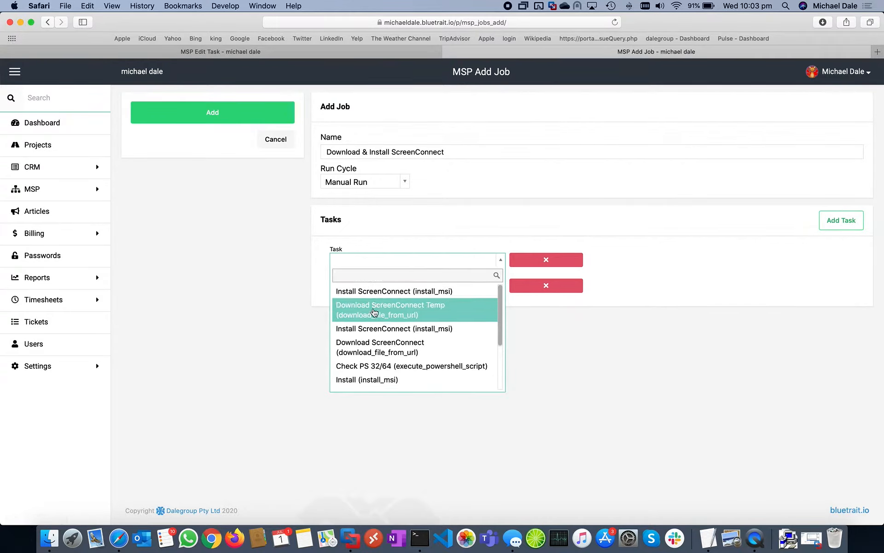
left_click(356, 315)
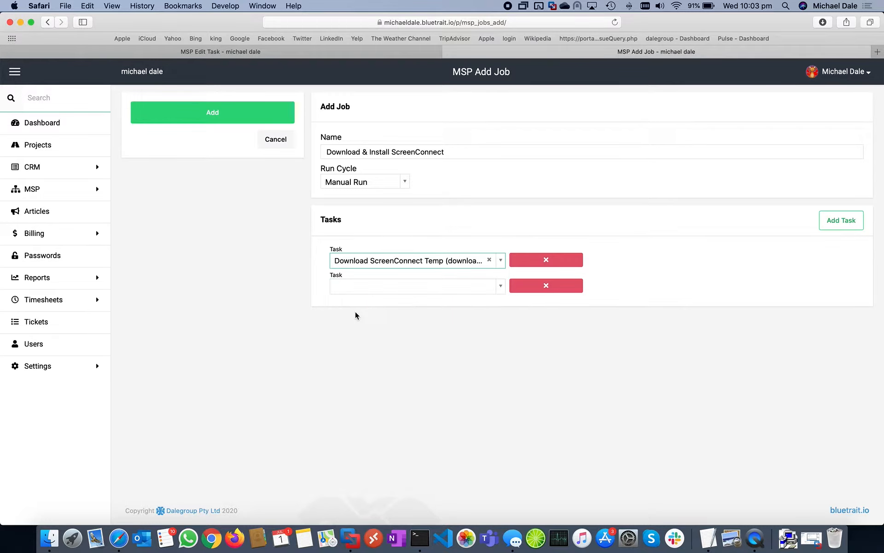
left_click(387, 285)
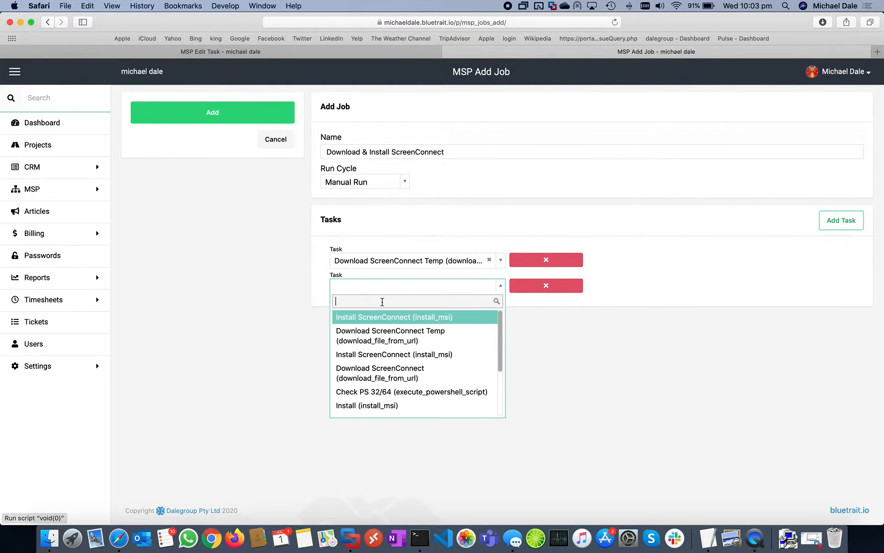
left_click(380, 317)
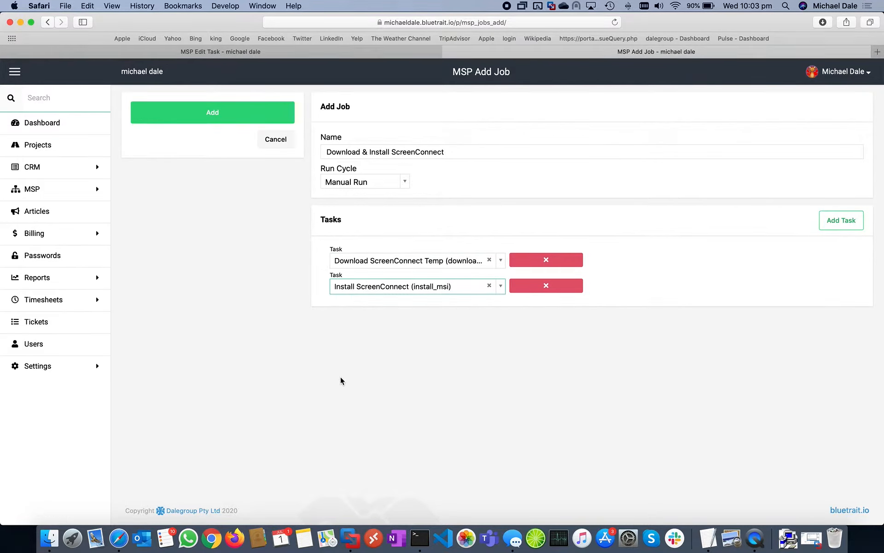
Step: Rename the job as Download & Install ScreenConnect Temp
left_click(488, 157)
type("mp")
left_click(245, 239)
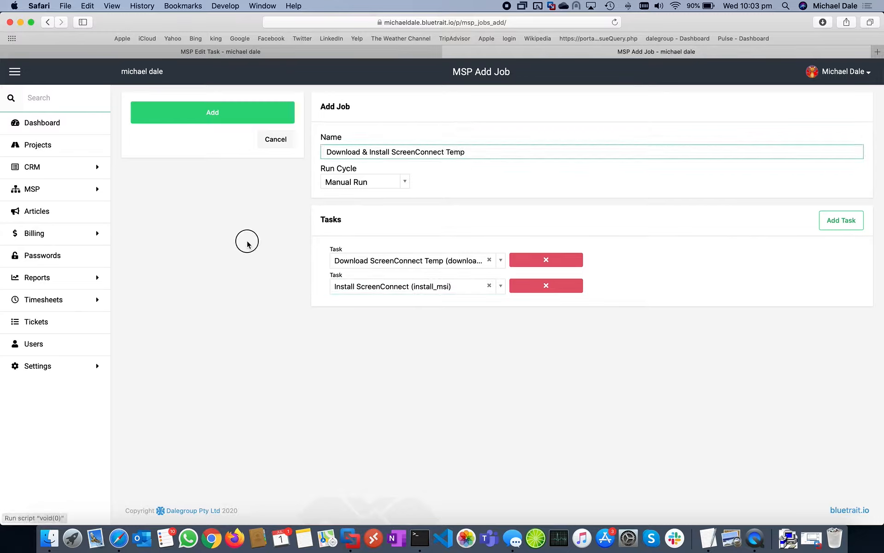
Step: Save the new job and open the agent DESKTOP-V0KDFQ3 from the MSP dashboard
left_click(228, 119)
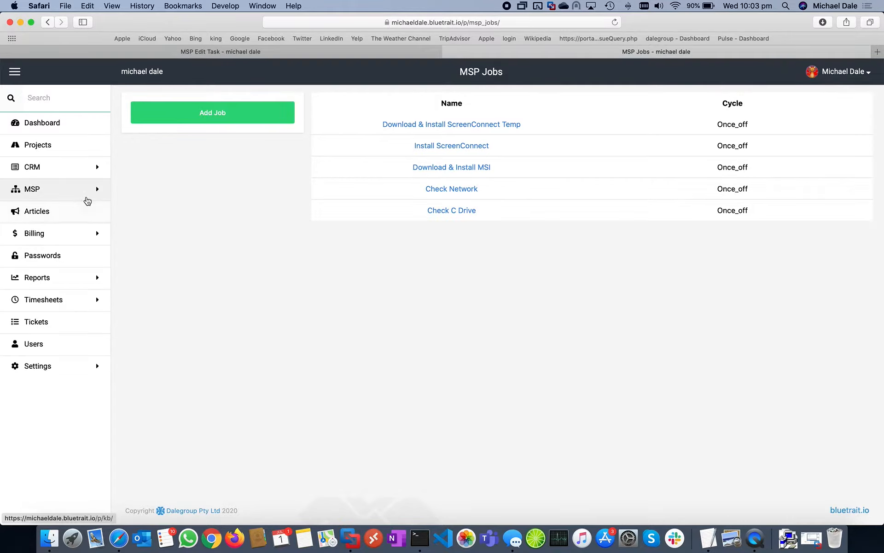
left_click(87, 197)
left_click(56, 215)
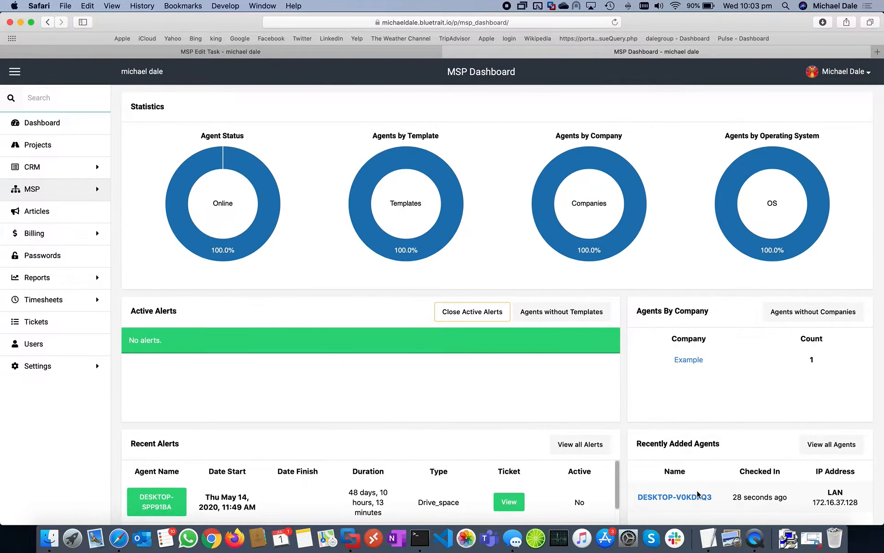
left_click(695, 493)
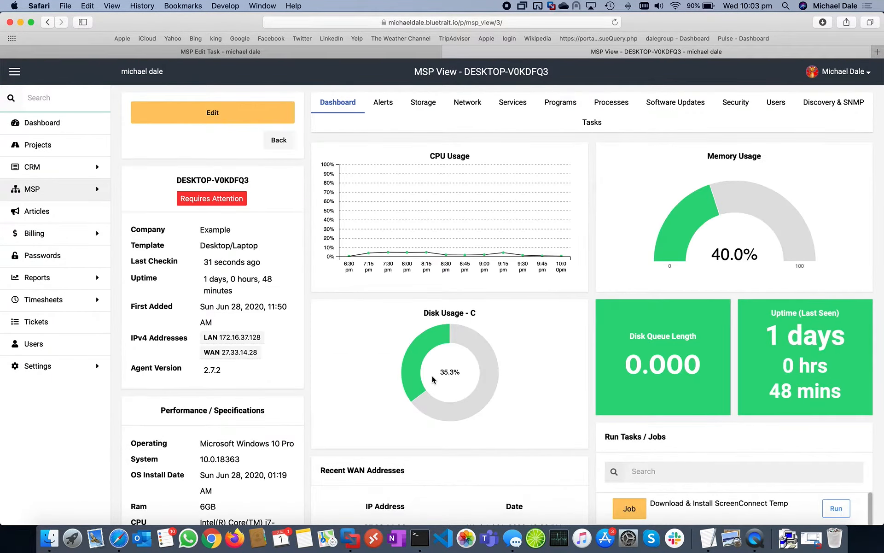
Step: Search the agent's installed programs for ScreenConnect using "scre" and "connec", and clear the search
left_click(558, 111)
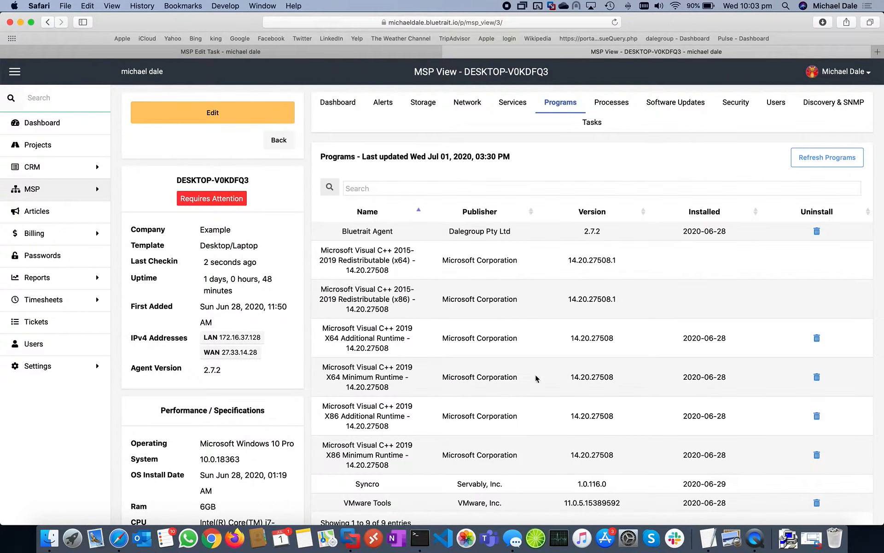
left_click(477, 192)
type("scre")
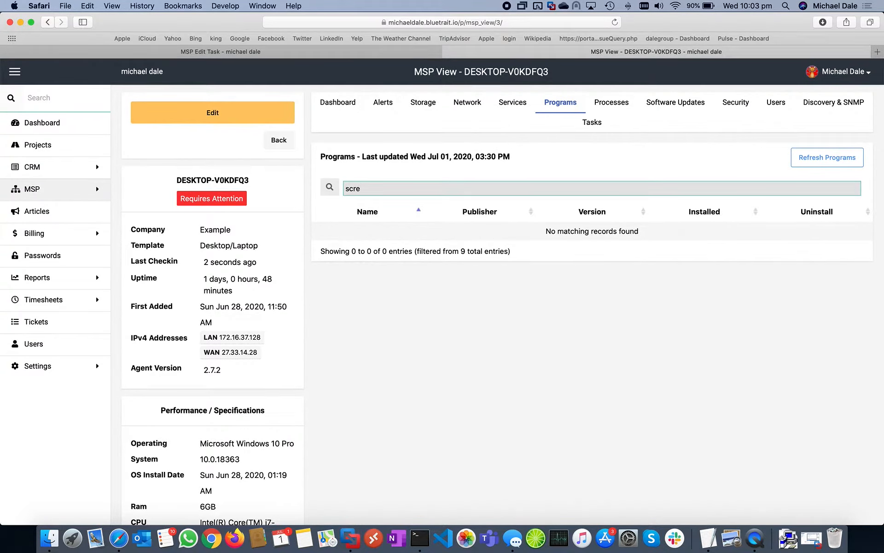
key("BackSpace")
key("BackSpace")
type("connec")
key("BackSpace")
key("BackSpace")
key("BackSpace")
key("BackSpace")
key("BackSpace")
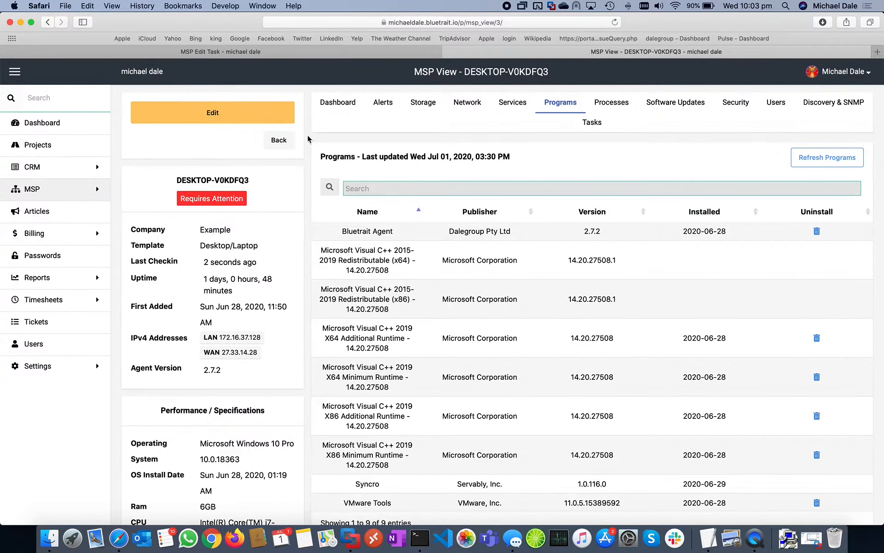
Step: Run the Download & Install ScreenConnect Temp job on the agent from its dashboard
left_click(337, 104)
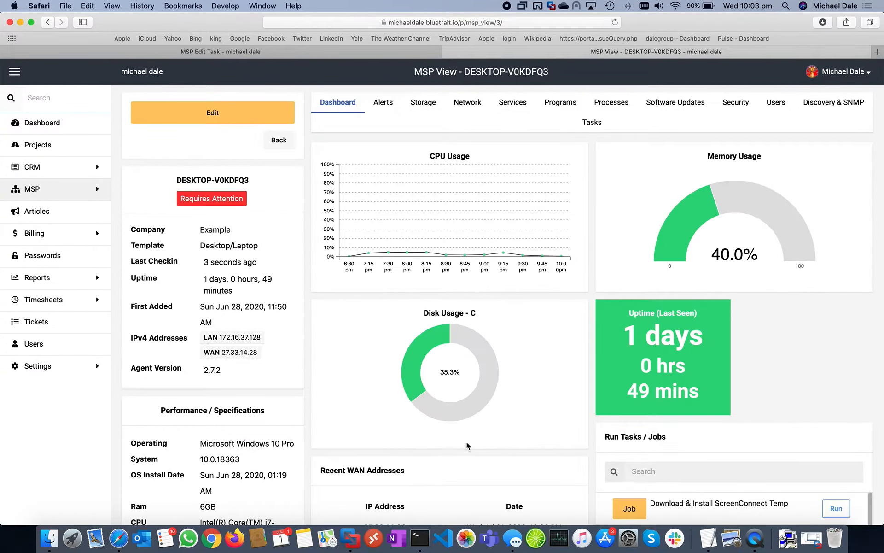
scroll(466, 446, "down", 5)
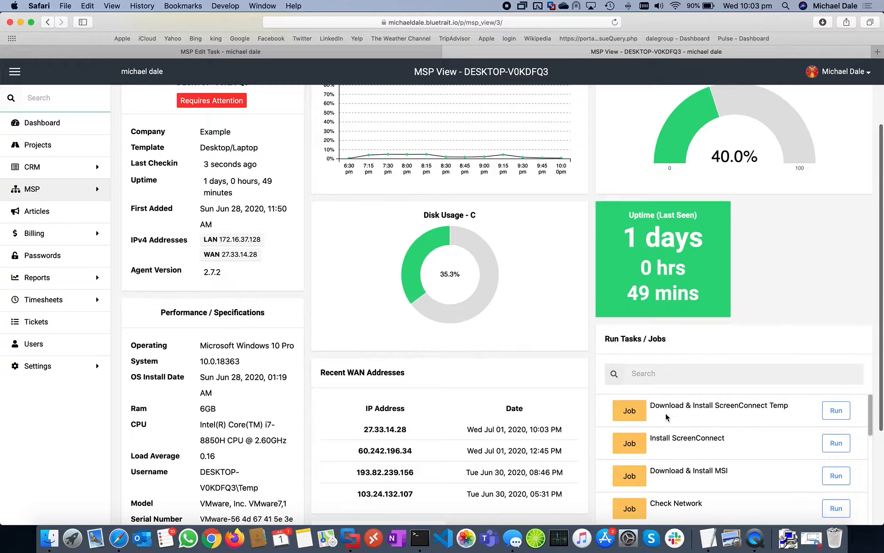
left_click(657, 407)
left_click_drag(657, 407, 751, 405)
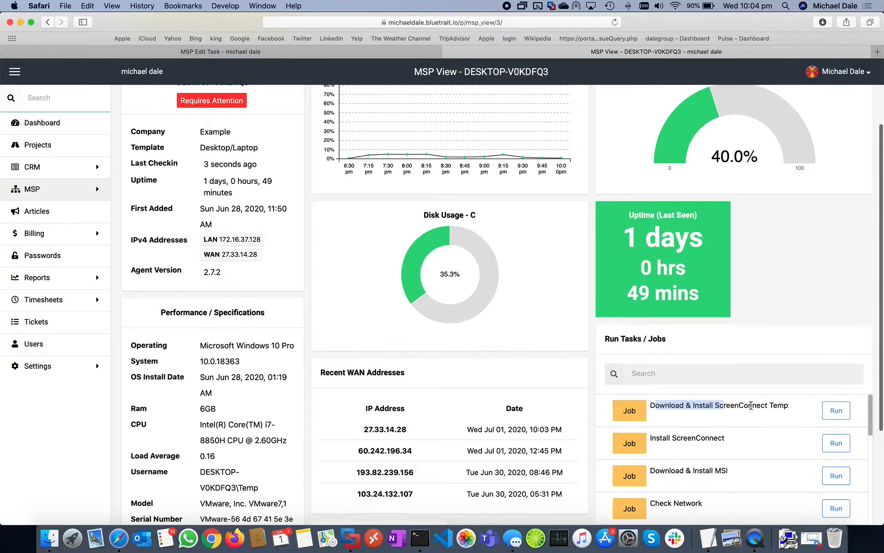
left_click(836, 411)
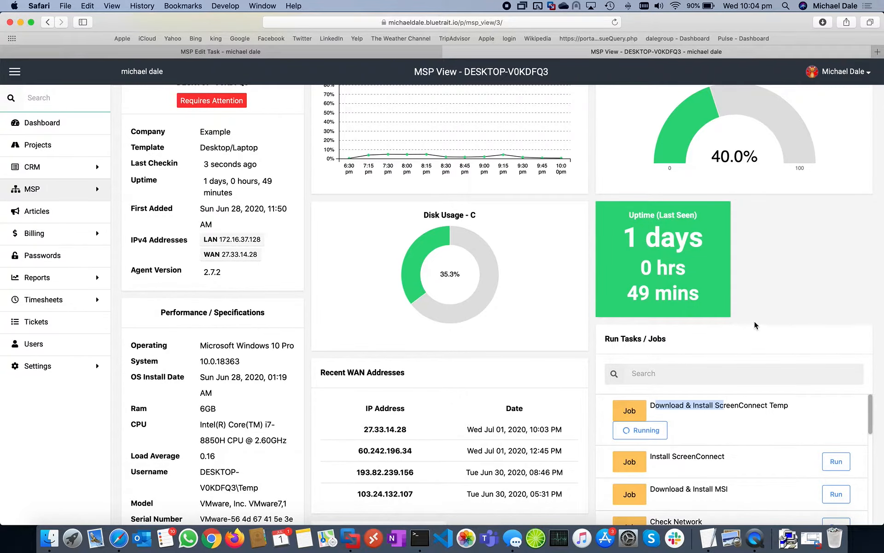
Step: Examine the agent's recent tasks, checking the arguments, processing status and results of the new download_file_from_url and install_msi entries
scroll(629, 326, "up", 5)
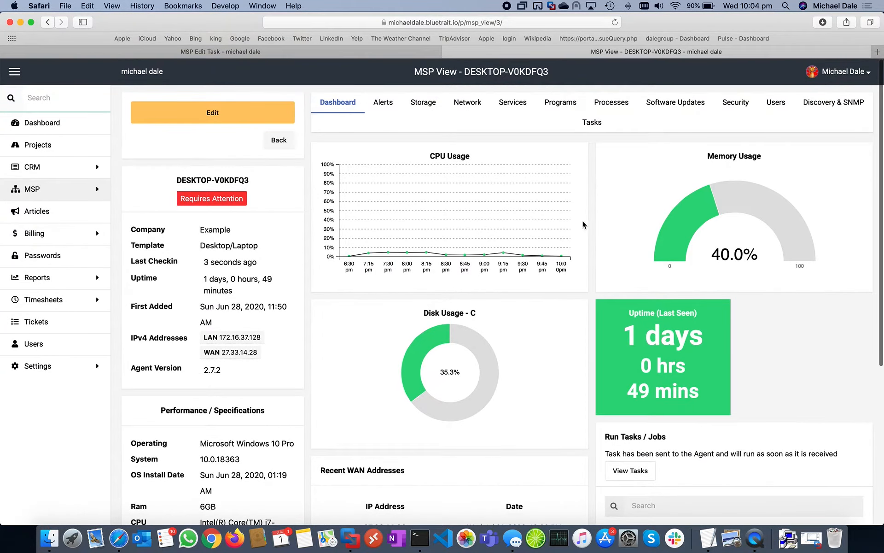
left_click(593, 124)
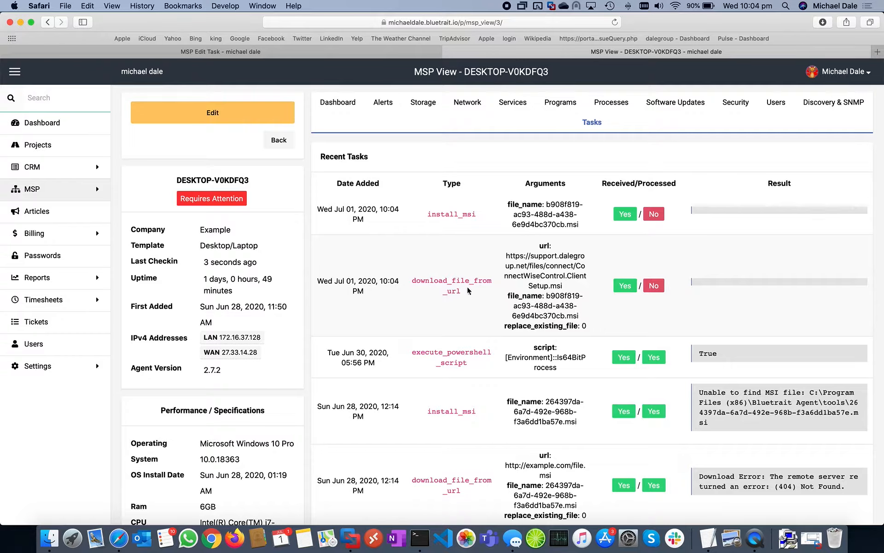
left_click_drag(506, 256, 567, 291)
left_click(566, 292)
left_click_drag(546, 203, 582, 235)
left_click(581, 235)
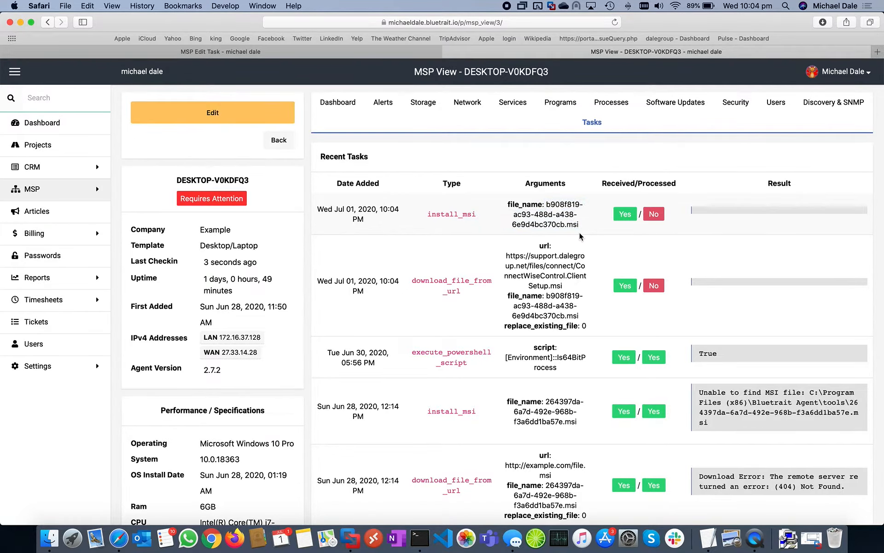
left_click(593, 129)
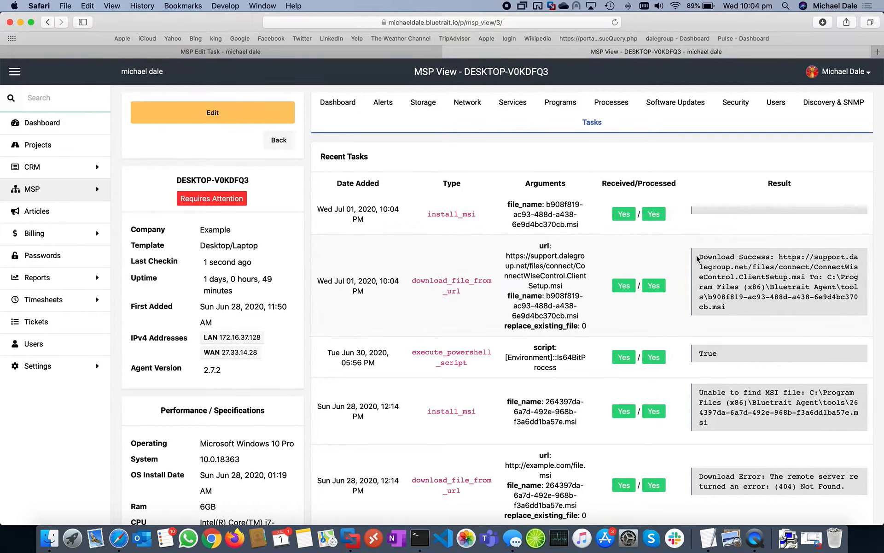
left_click_drag(698, 258, 726, 306)
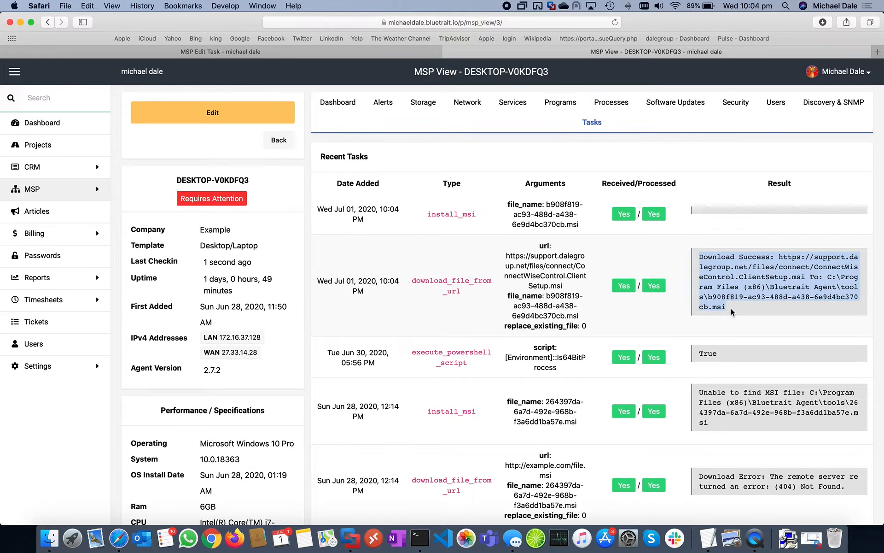
left_click(732, 312)
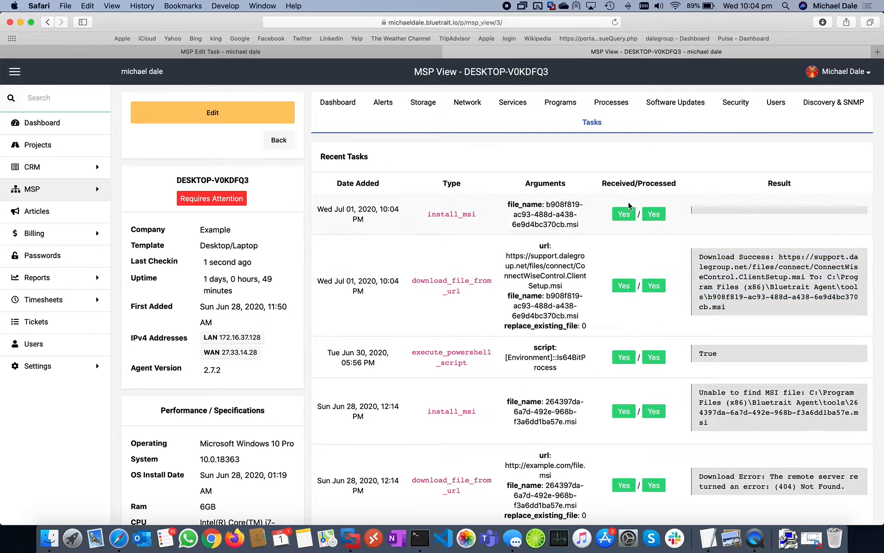
Step: Refresh the agent's programs list and check the get_programs entry in its recent tasks
left_click(561, 103)
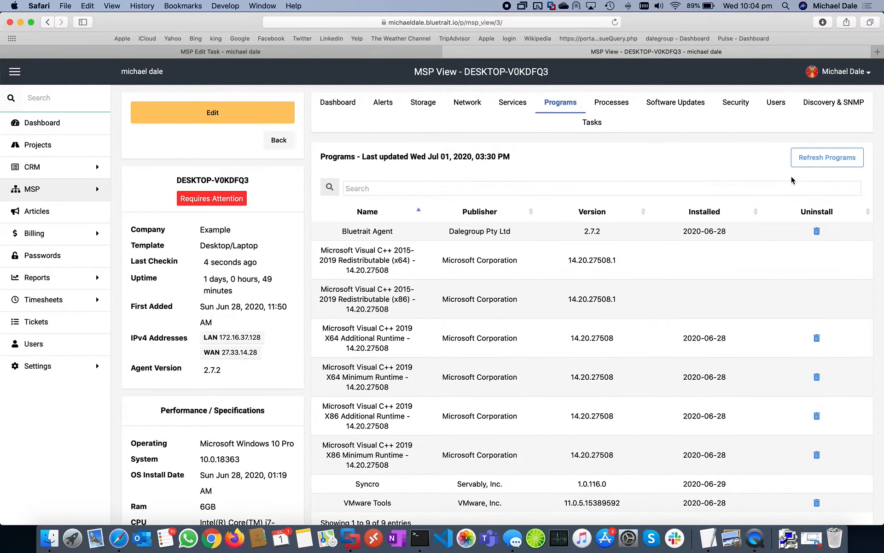
left_click(816, 161)
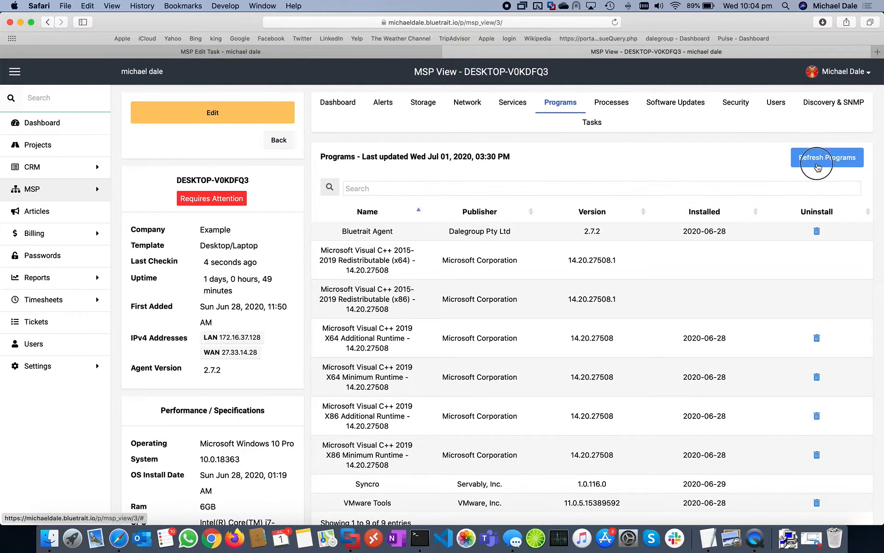
left_click(626, 130)
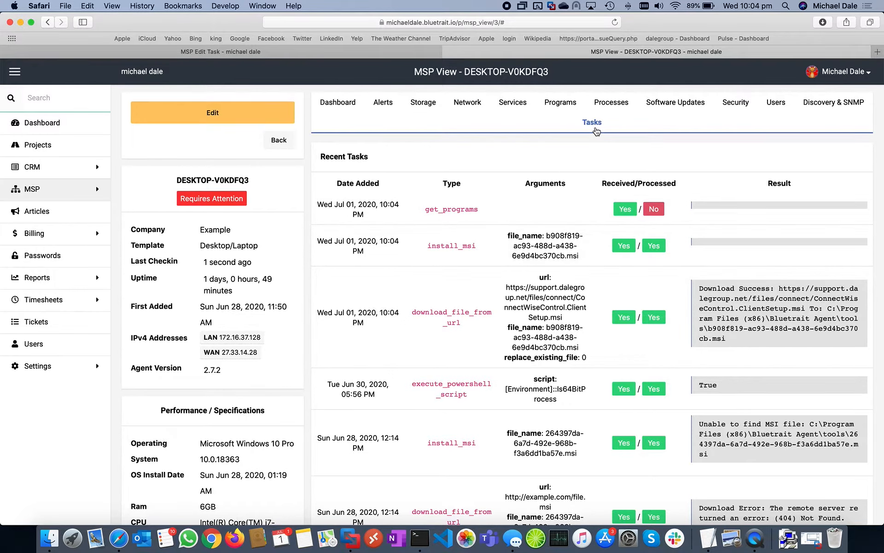
left_click(591, 136)
left_click(596, 124)
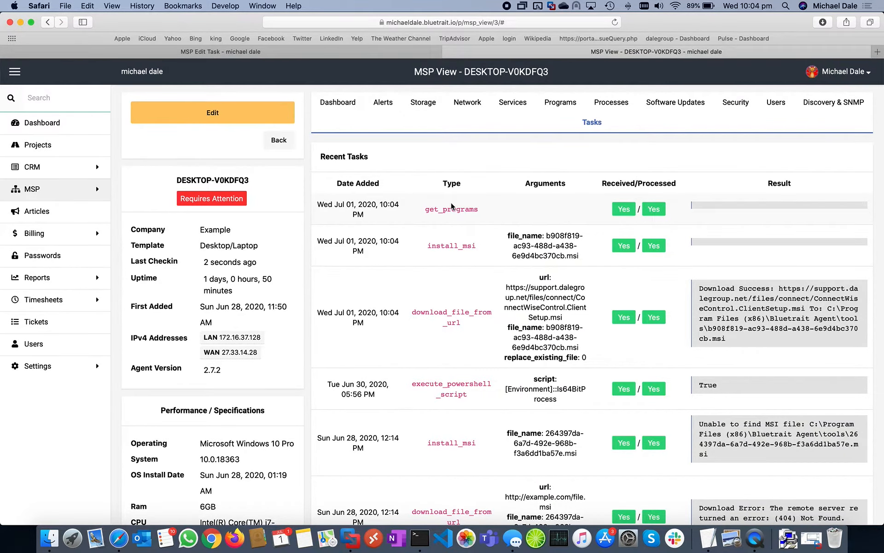
Step: Sort the agent's programs by newest installation date and examine the ScreenConnect Client entry and the identifier in its name
left_click(570, 111)
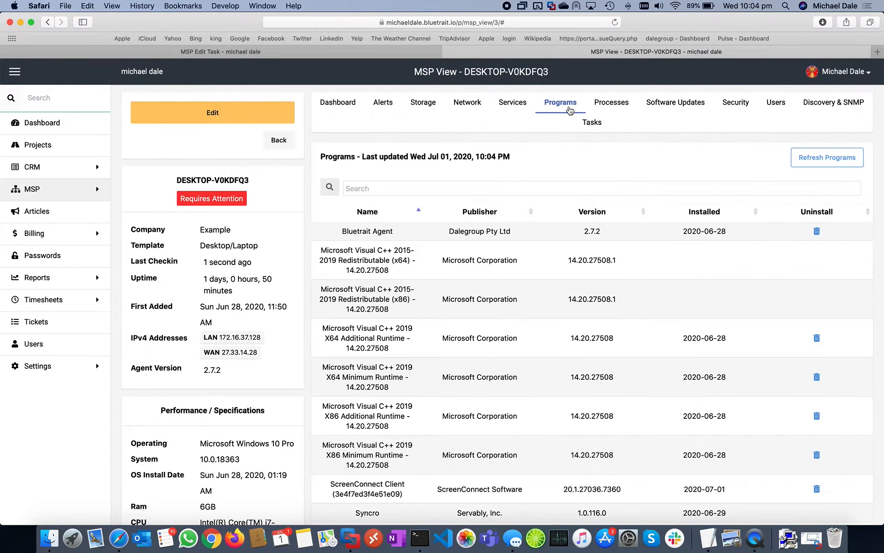
left_click(691, 214)
left_click(691, 214)
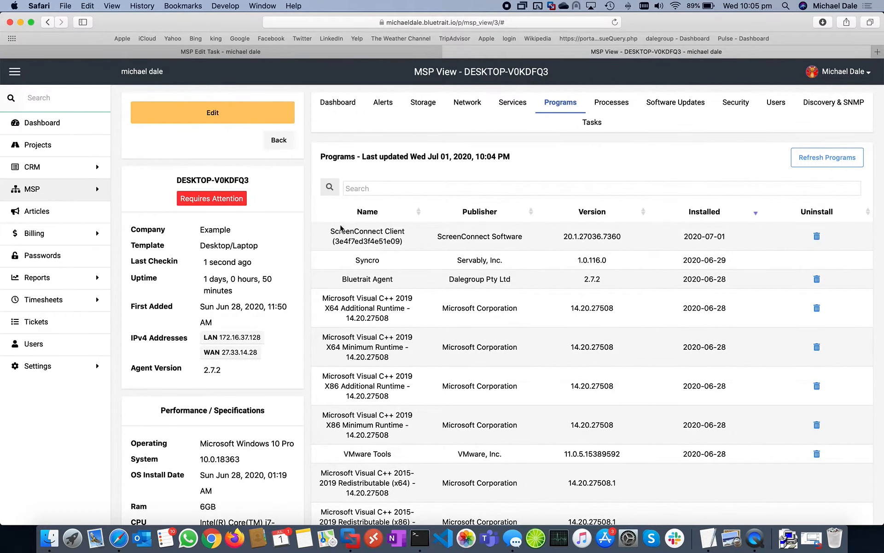
left_click_drag(330, 230, 548, 242)
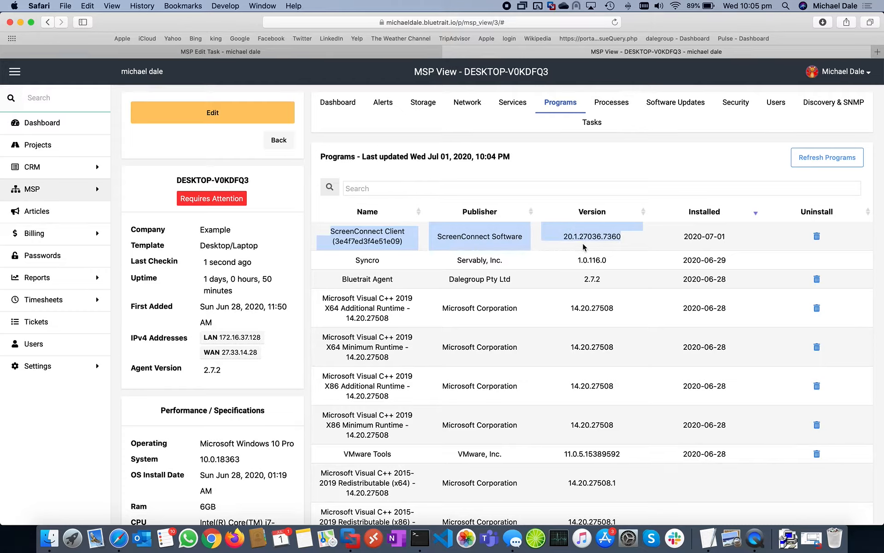
left_click(643, 243)
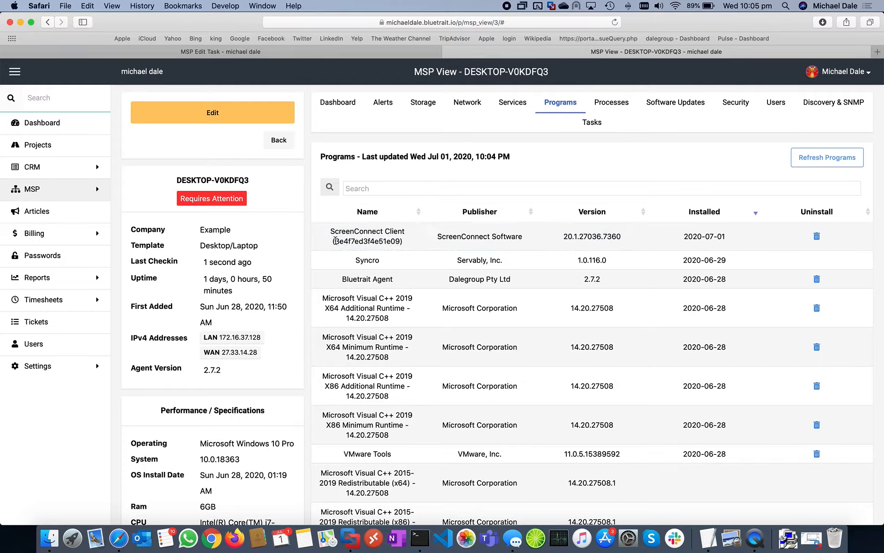
left_click_drag(335, 240, 400, 240)
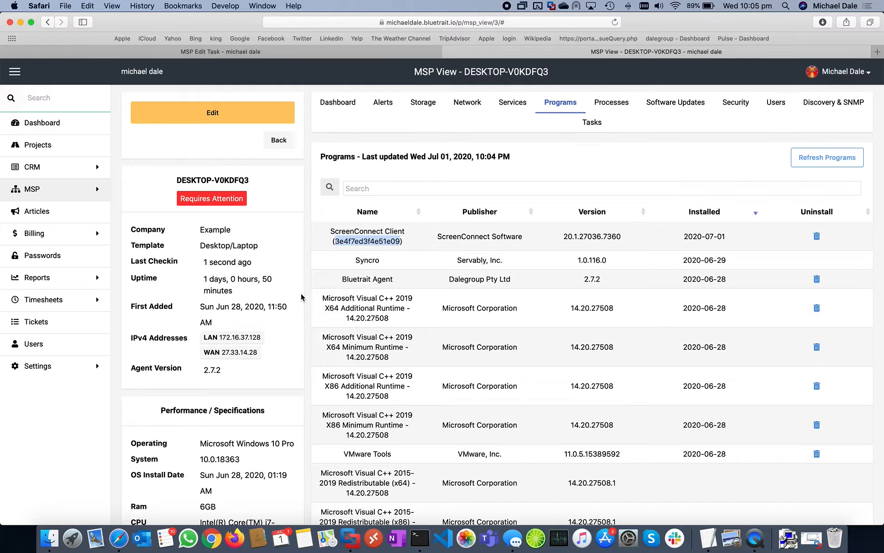
left_click(383, 253)
double_click(369, 242)
Step: Refresh the agent's services list and check the get_services entry in its recent tasks
left_click(509, 105)
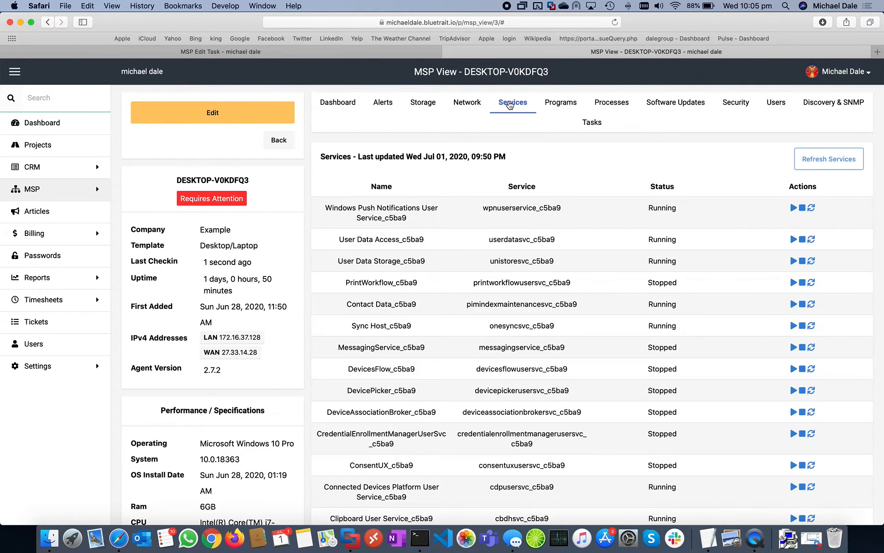
left_click(829, 159)
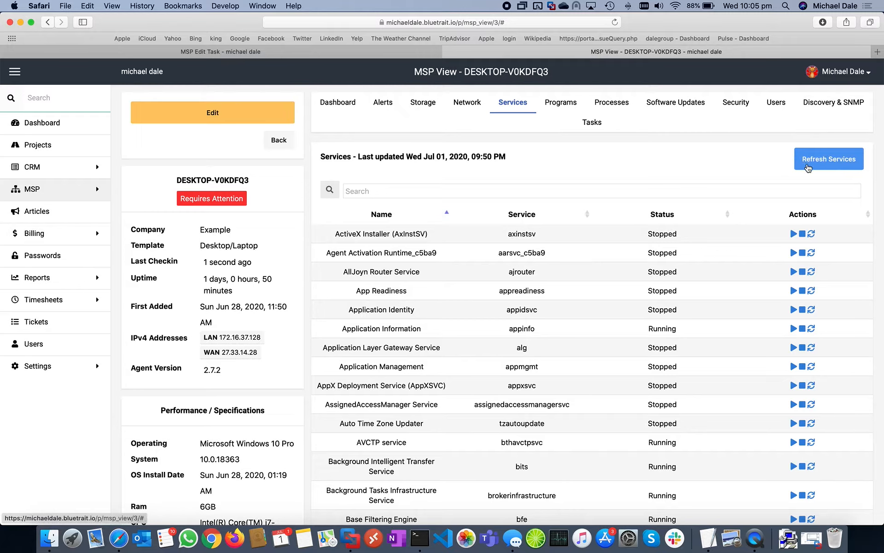
left_click(592, 123)
left_click(593, 126)
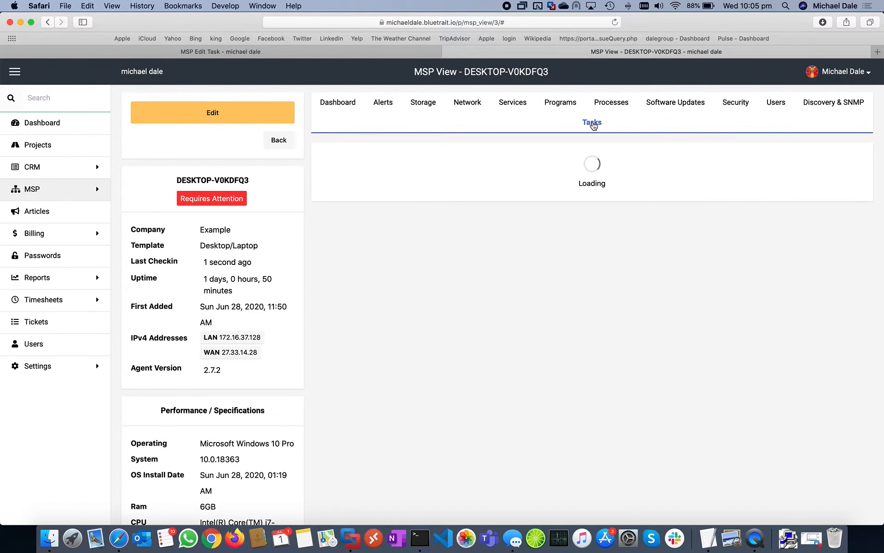
left_click(594, 126)
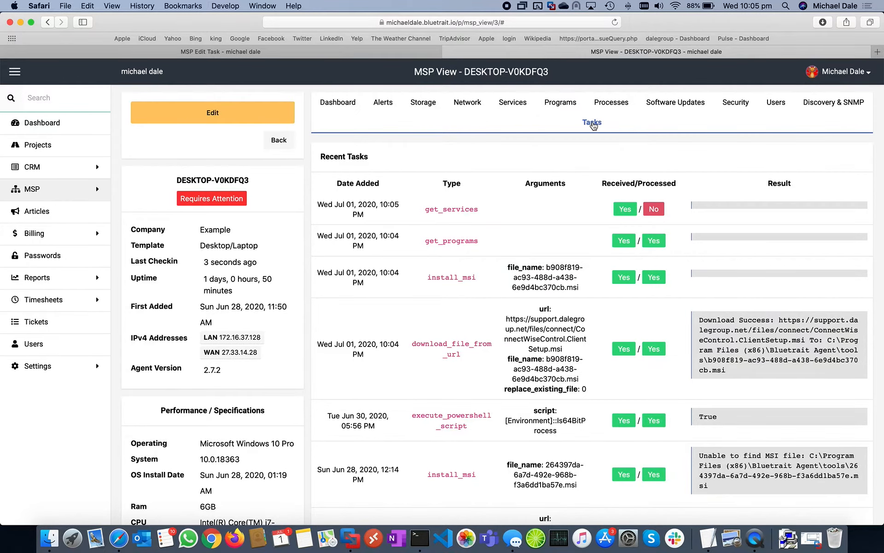
left_click(594, 125)
left_click(594, 126)
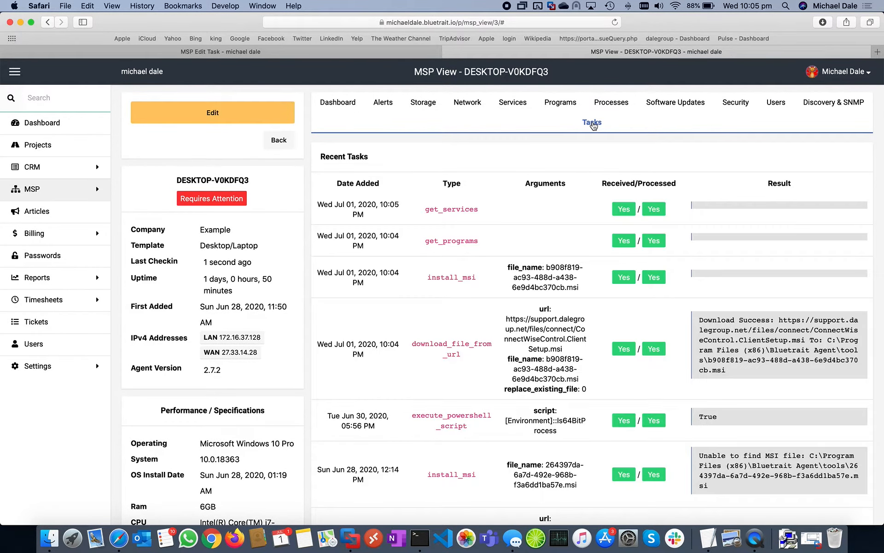
Step: Filter the agent's services by "scr" and copy the identifier inside the parentheses of the screenconnect client service name
left_click(513, 108)
left_click(426, 186)
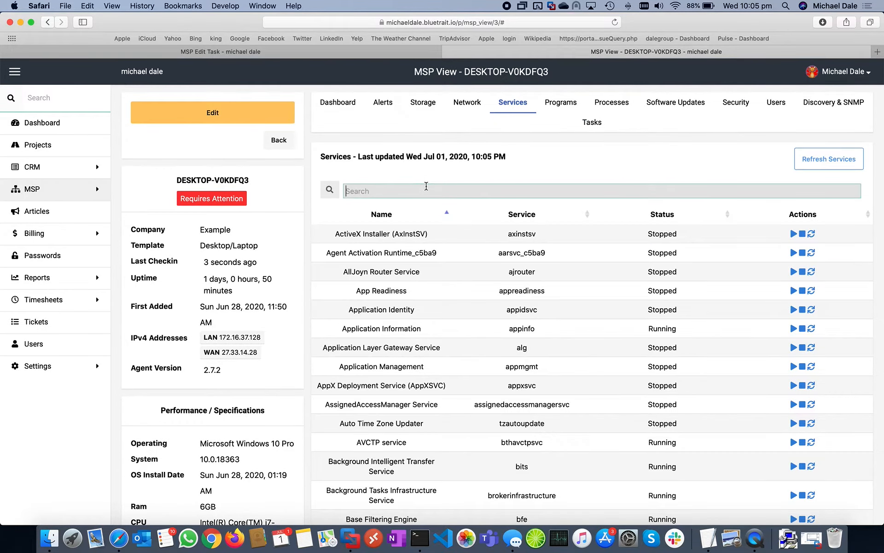
type("scr")
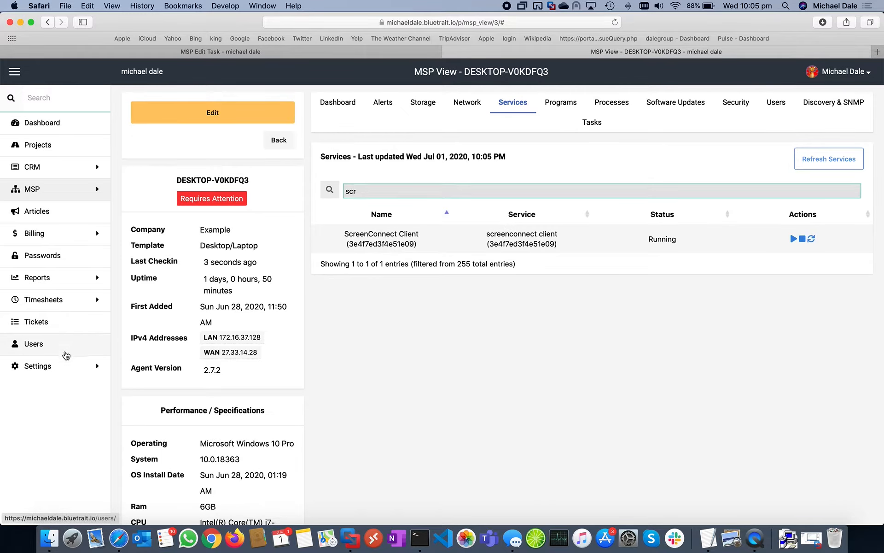
left_click_drag(490, 243, 555, 243)
key("super+c")
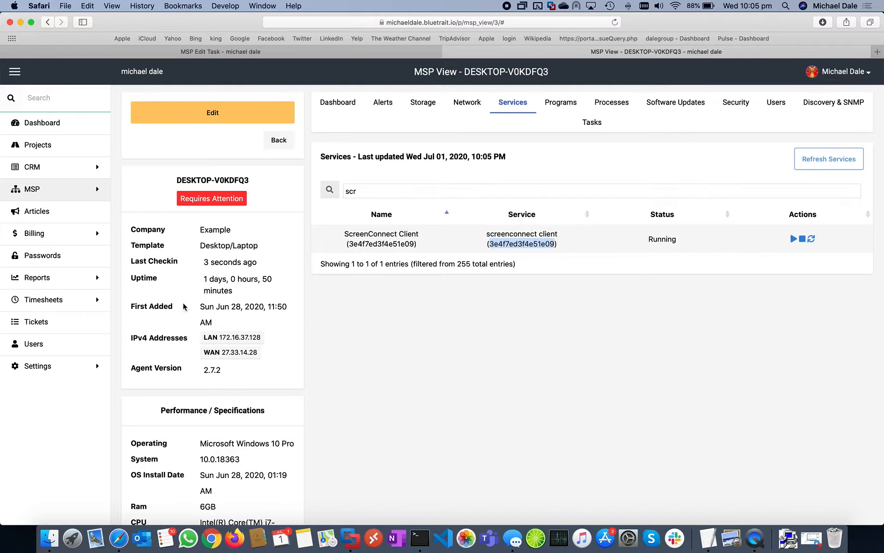
left_click(29, 367)
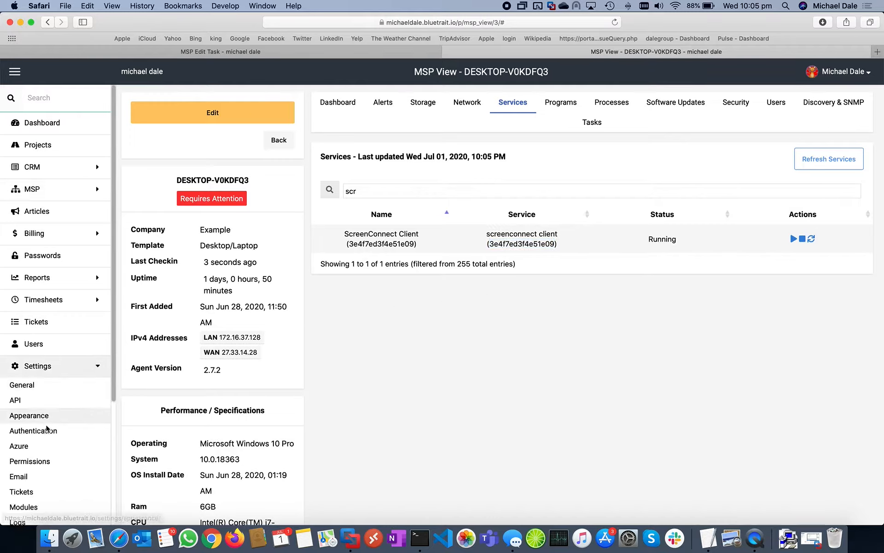
scroll(46, 428, "down", 5)
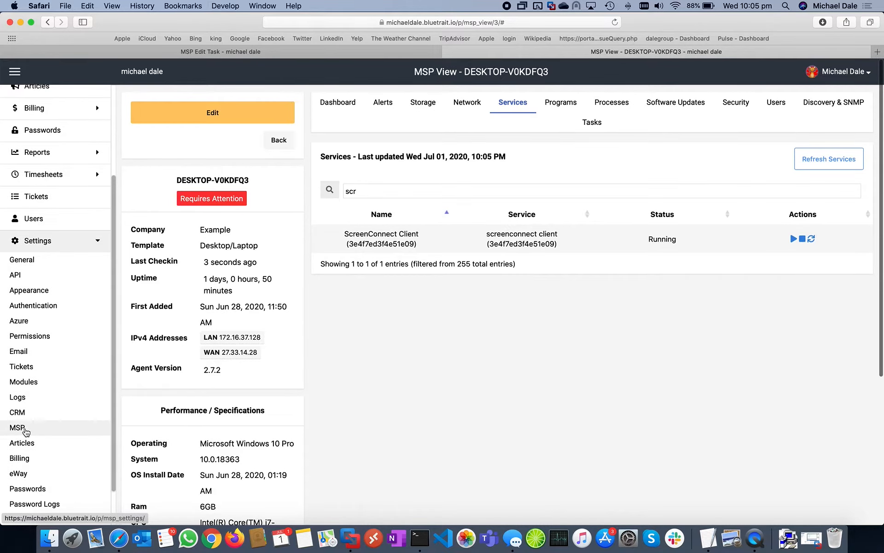
left_click(19, 427)
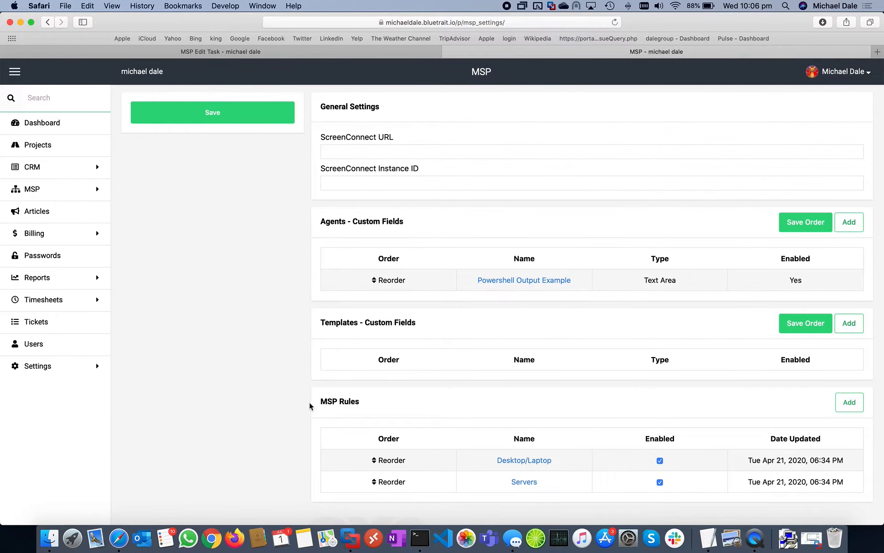
left_click(352, 185)
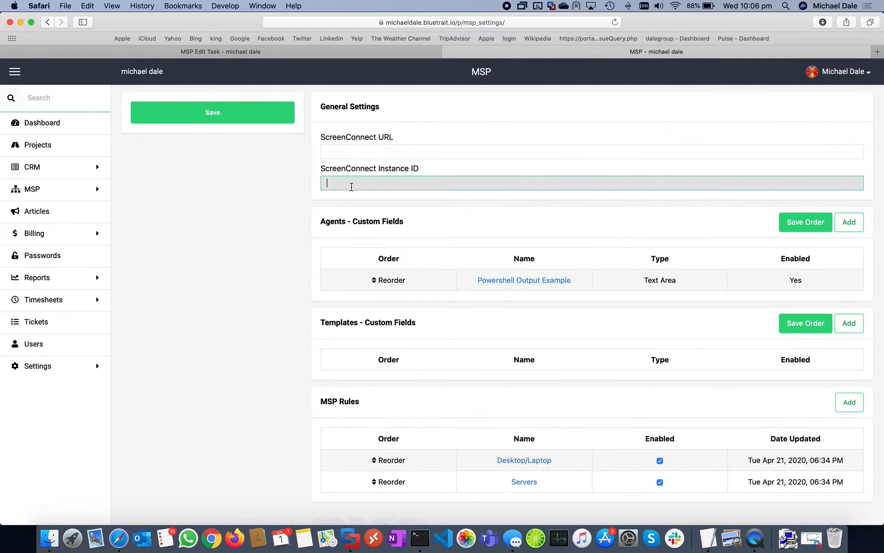
key("super+v")
left_click(360, 152)
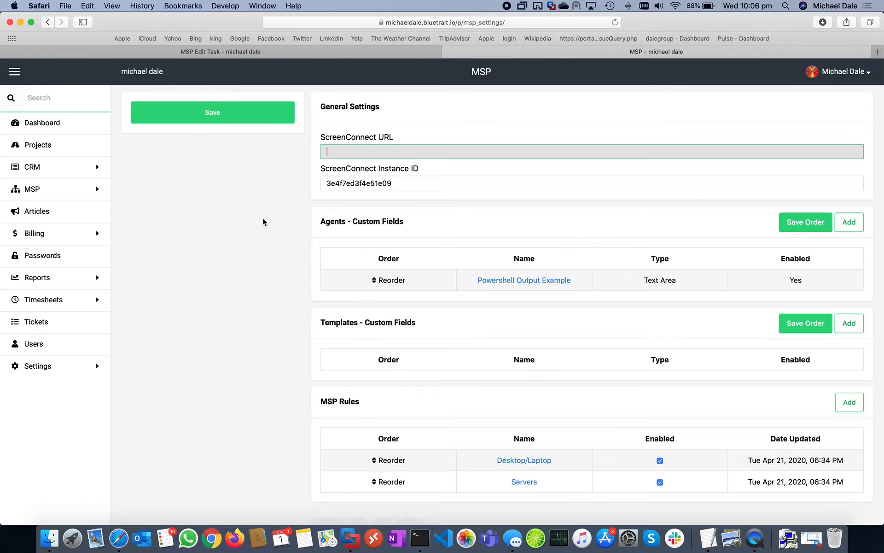
type("https://connect.dalegroup.net/")
left_click(222, 118)
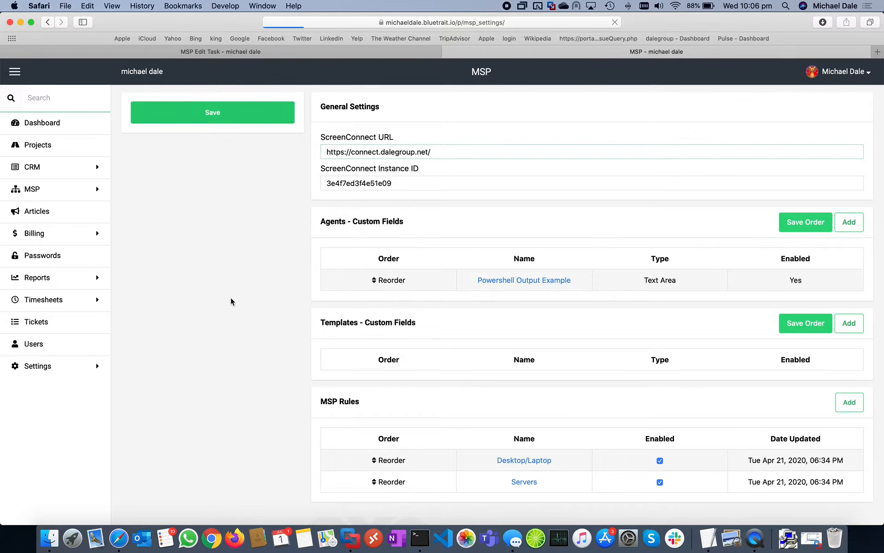
Step: Reopen the DESKTOP-V0KDFQ3 agent from the MSP agents list and reload its page to check for the ScreenConnect option
left_click(87, 190)
left_click(73, 223)
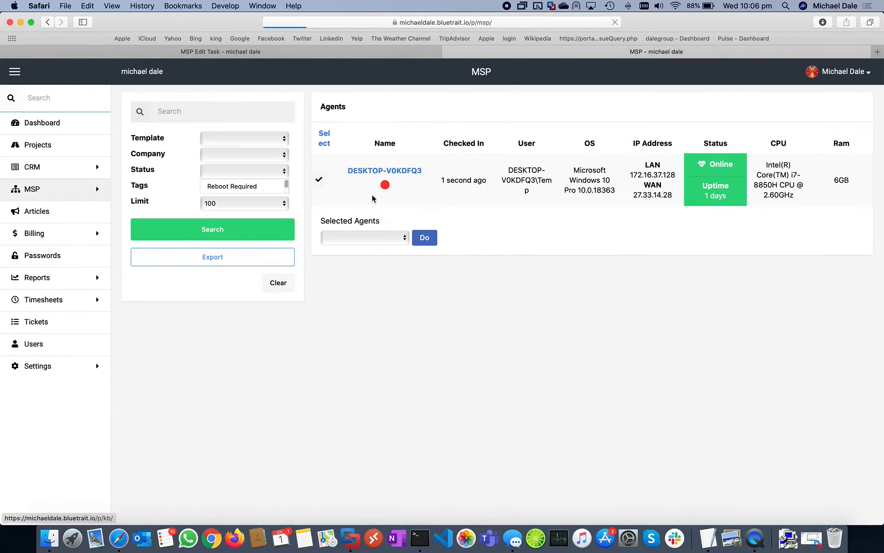
left_click(415, 201)
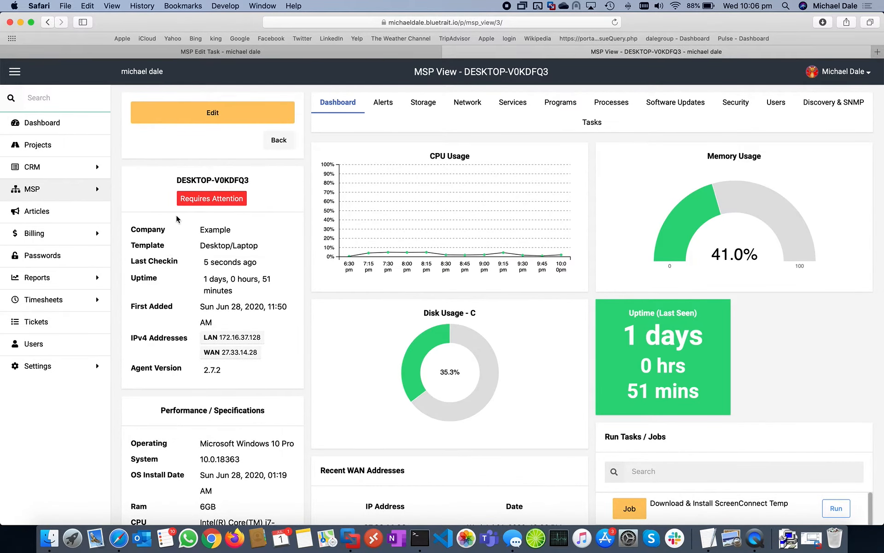
left_click(338, 111)
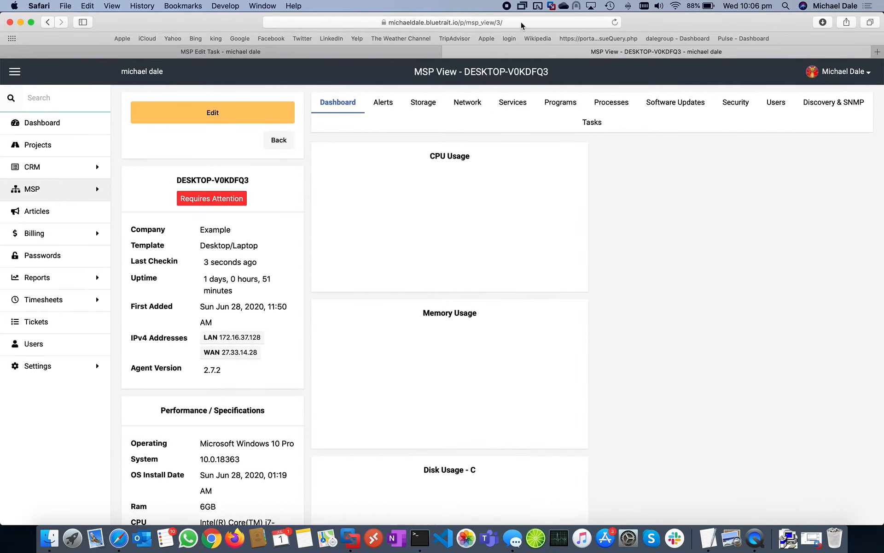
left_click(525, 22)
key("Return")
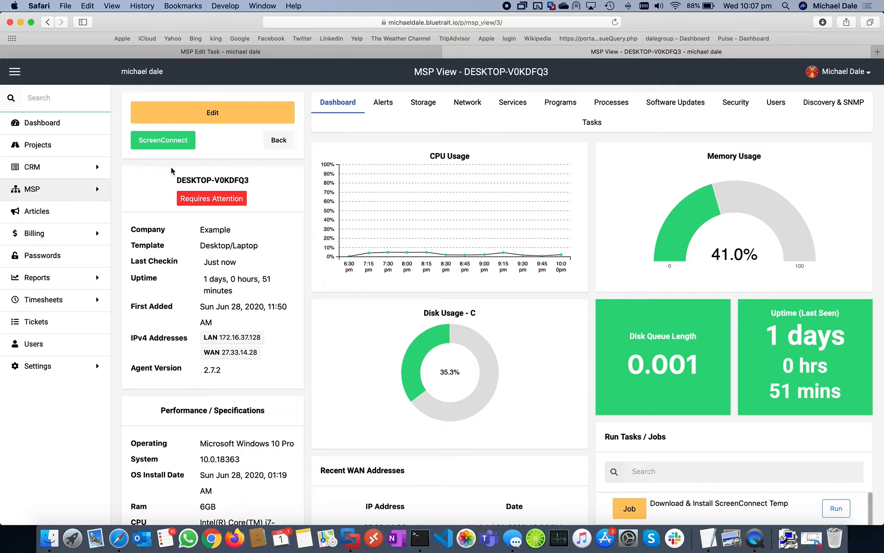
Step: Open the MSP job "Download & Install ScreenConnect Temp" and examine its run cycle options, including On First Checkin, without changing them
left_click(94, 196)
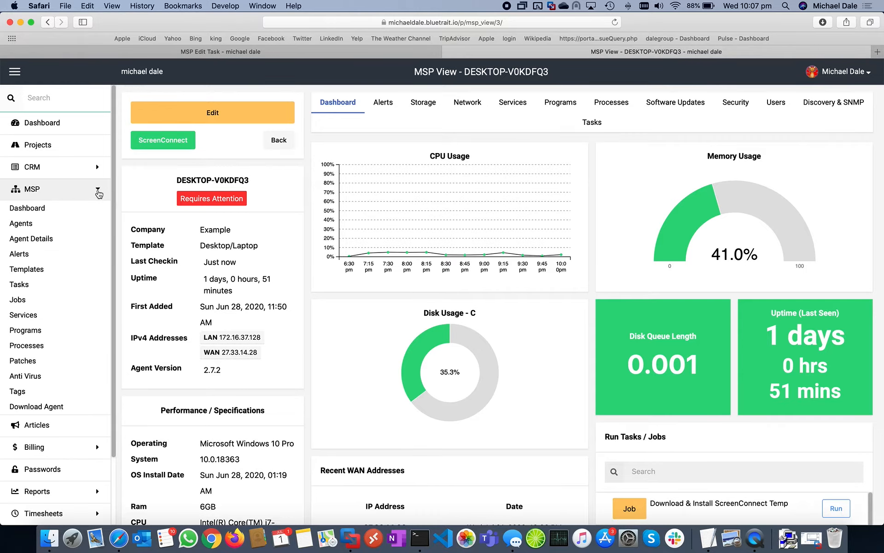
left_click(40, 300)
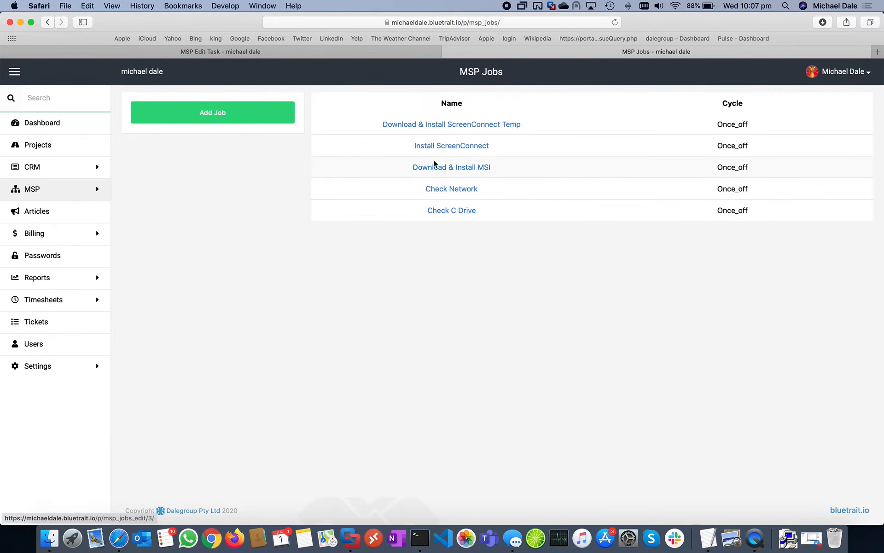
left_click(421, 130)
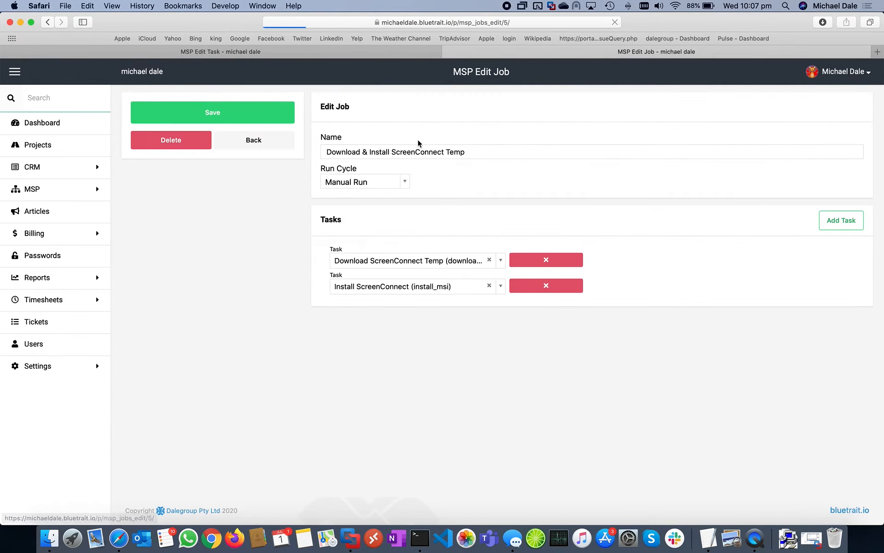
left_click(339, 182)
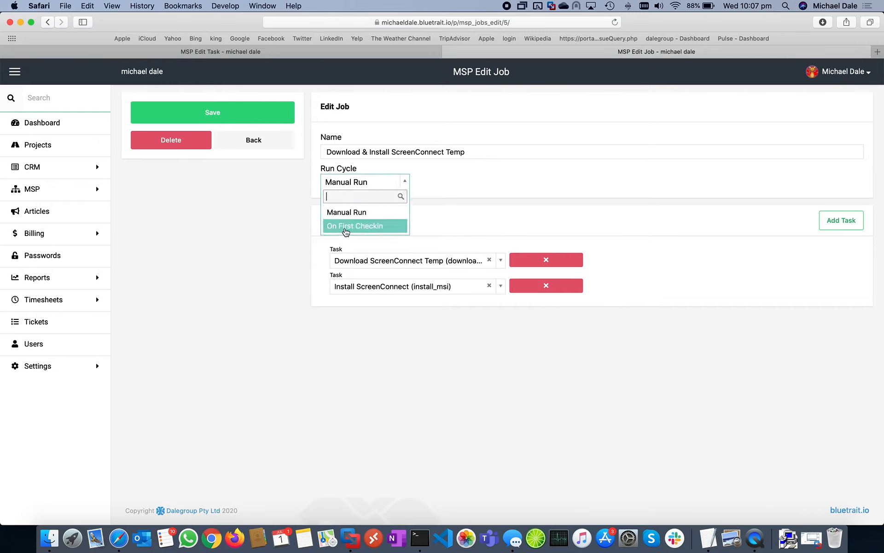
left_click(293, 226)
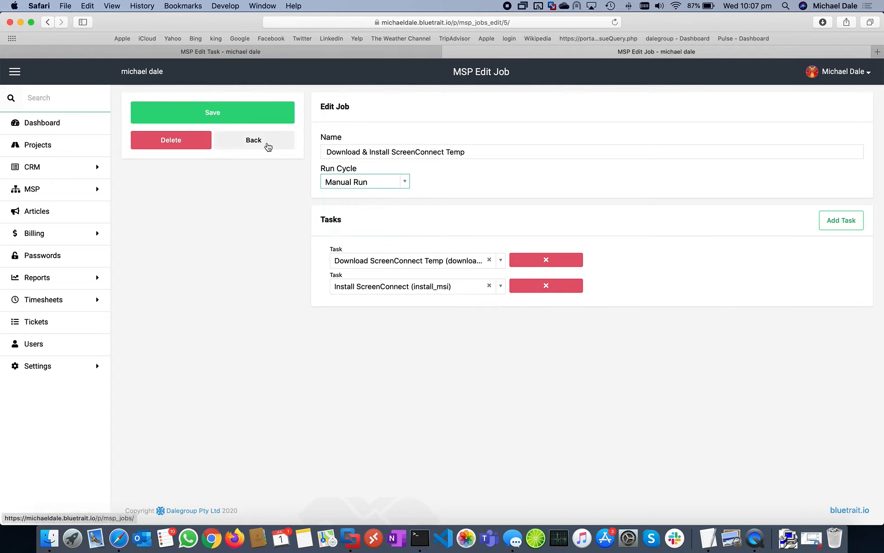
Step: Select DESKTOP-V0KDFQ3 in the MSP agents list and examine the jobs that can be run on selected agents
left_click(101, 190)
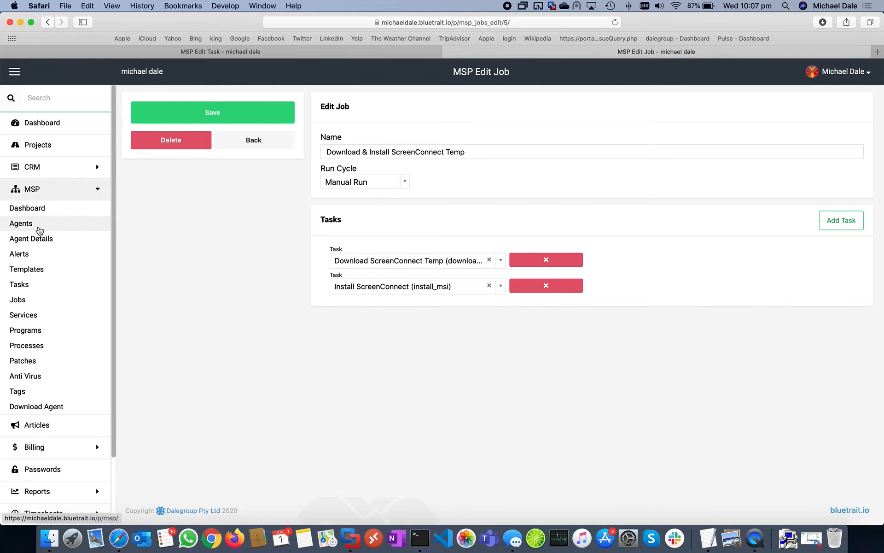
left_click(38, 228)
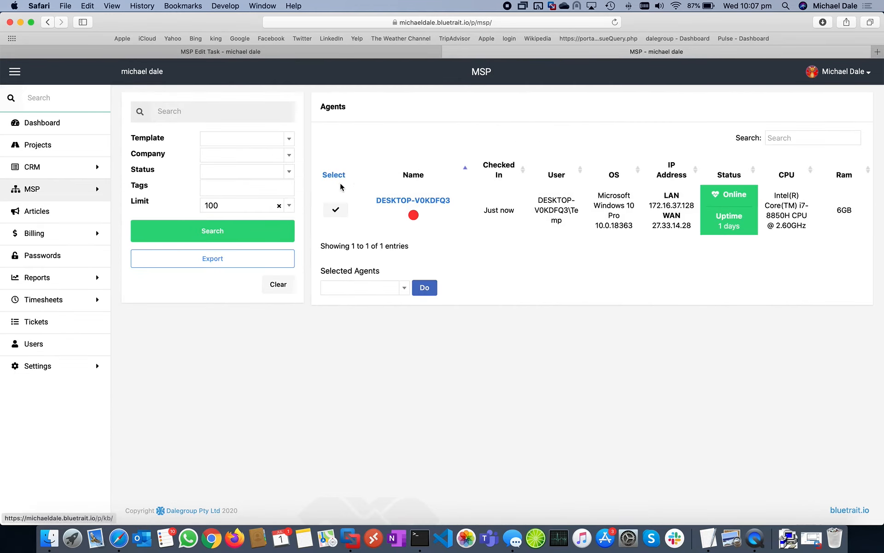
left_click(336, 210)
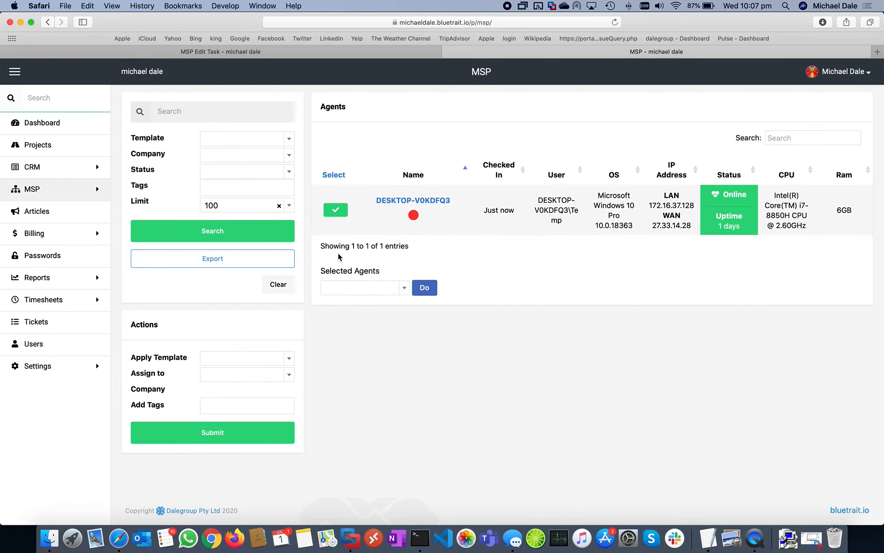
left_click(339, 289)
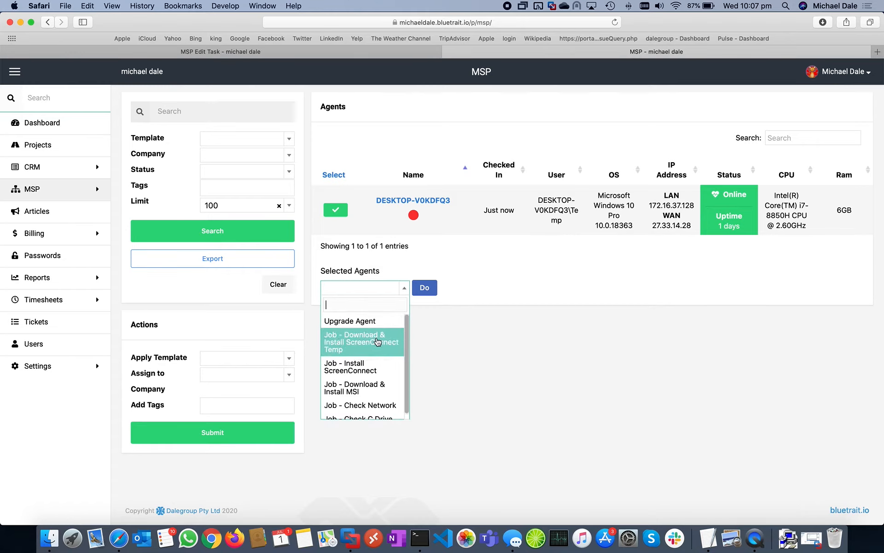
left_click(492, 339)
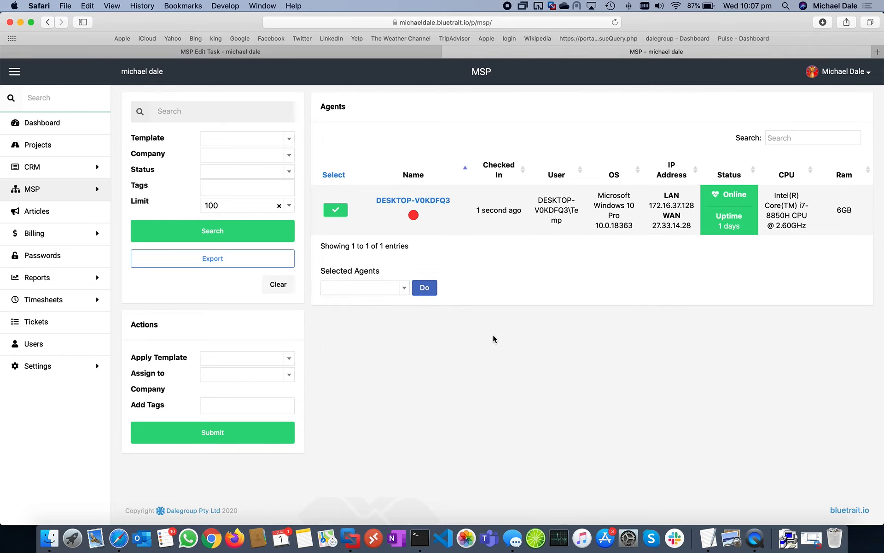
Step: Open the Reboot Required MSP tag for editing, examine its scheduled jobs and tasks section, and return without saving
left_click(86, 191)
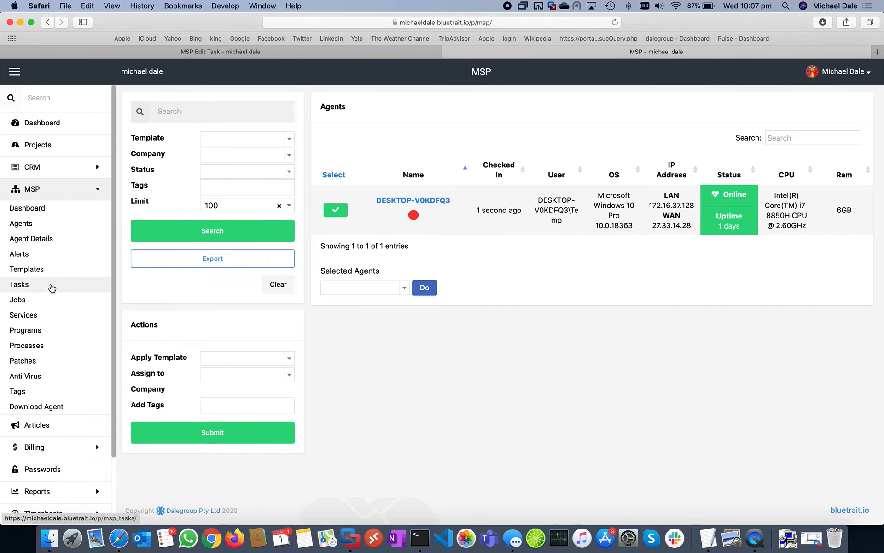
left_click(52, 390)
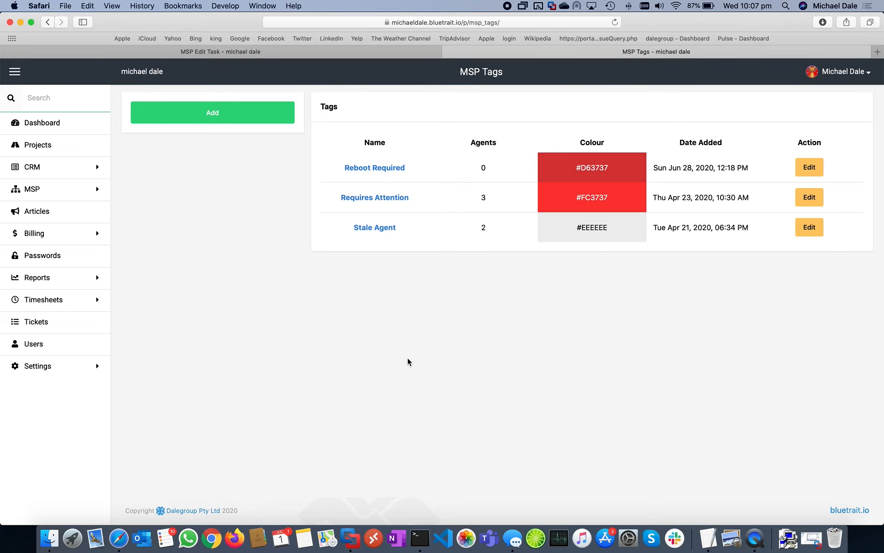
left_click(394, 167)
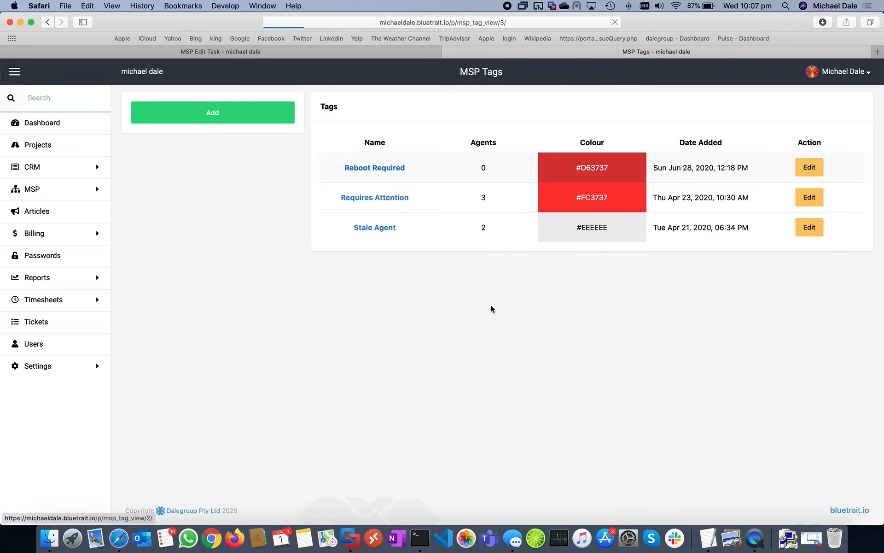
left_click(257, 121)
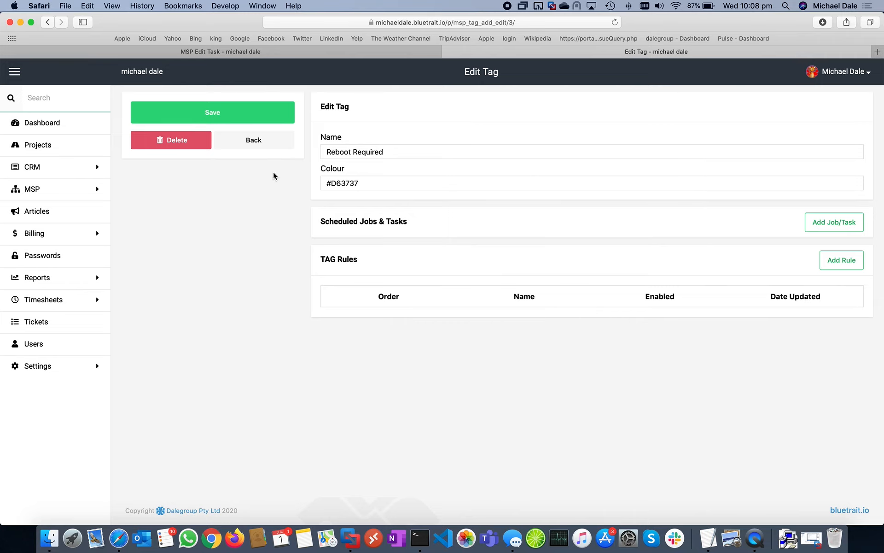
left_click(264, 141)
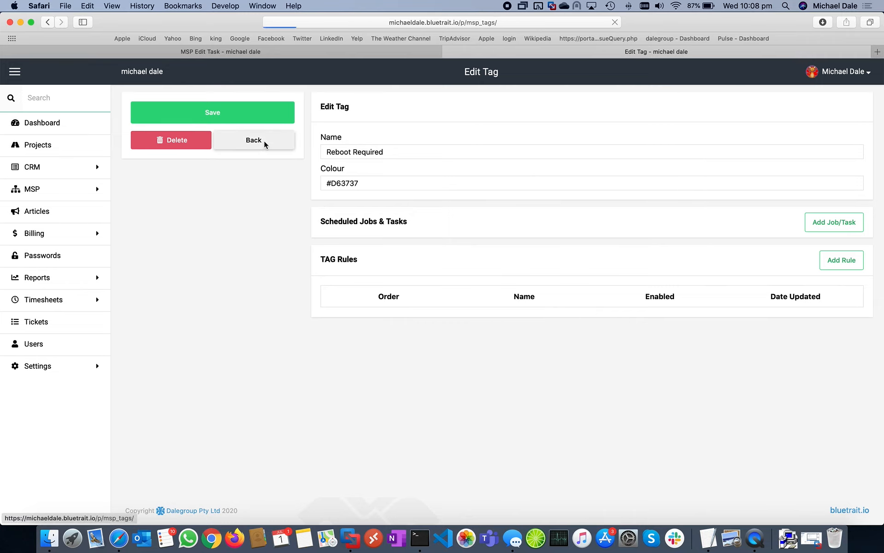